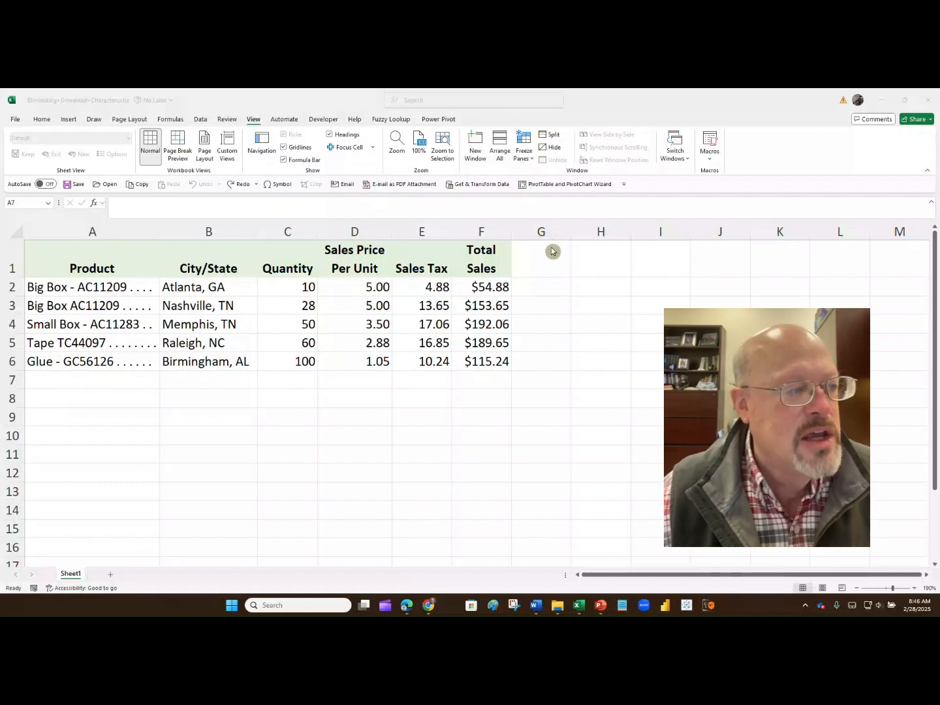
# Fill the Product cells A1:A6 with a light green theme colour
pyautogui.click(124, 248)
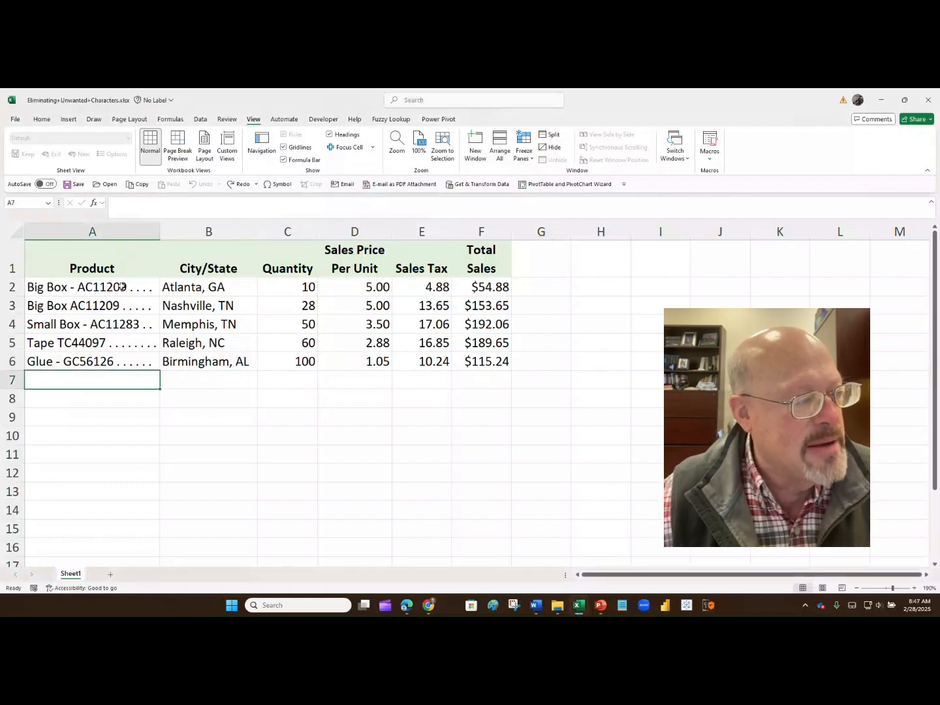
pyautogui.moveTo(124, 256); pyautogui.dragTo(121, 362)
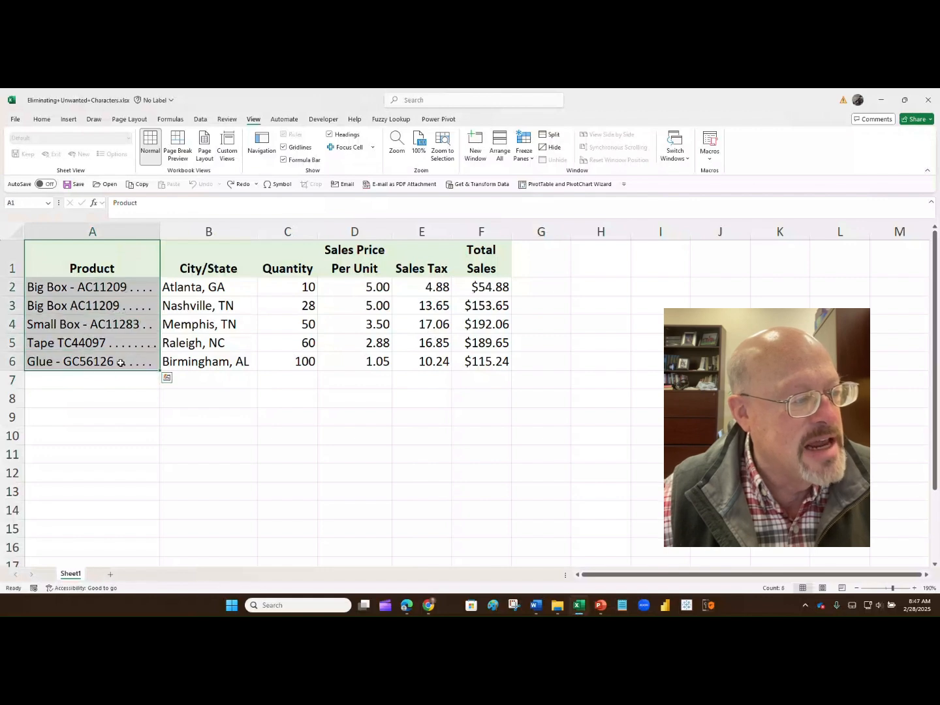
pyautogui.click(42, 120)
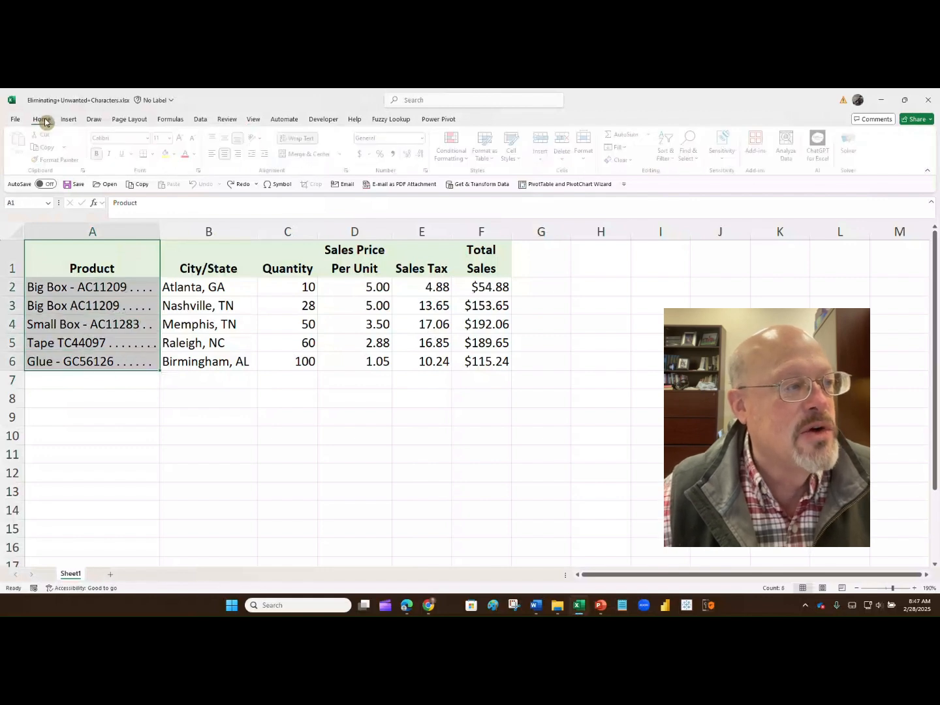
pyautogui.click(175, 155)
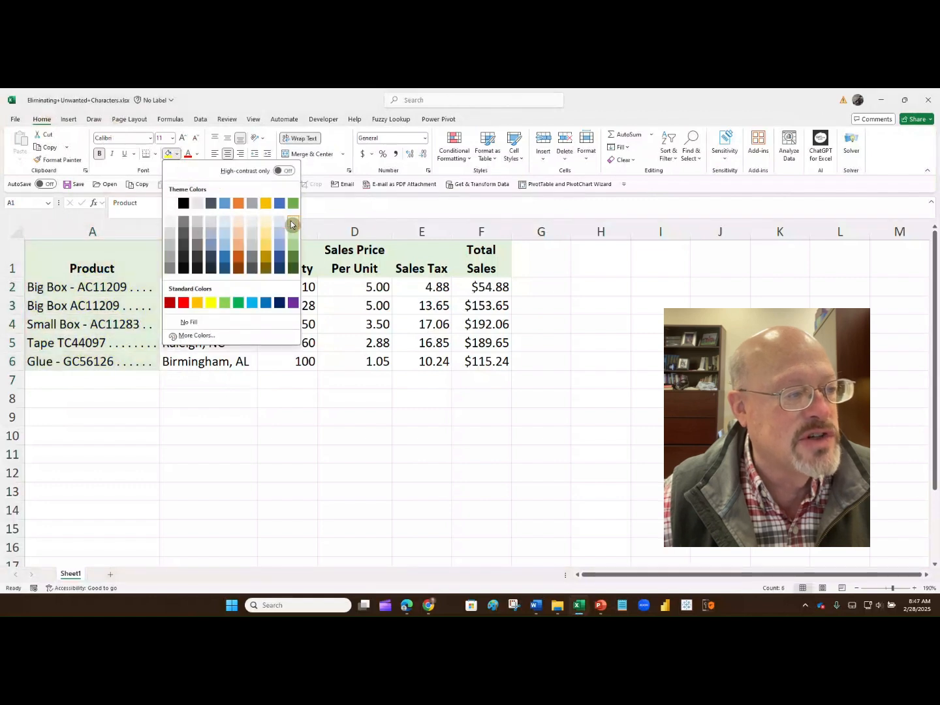
pyautogui.click(291, 225)
pyautogui.click(242, 527)
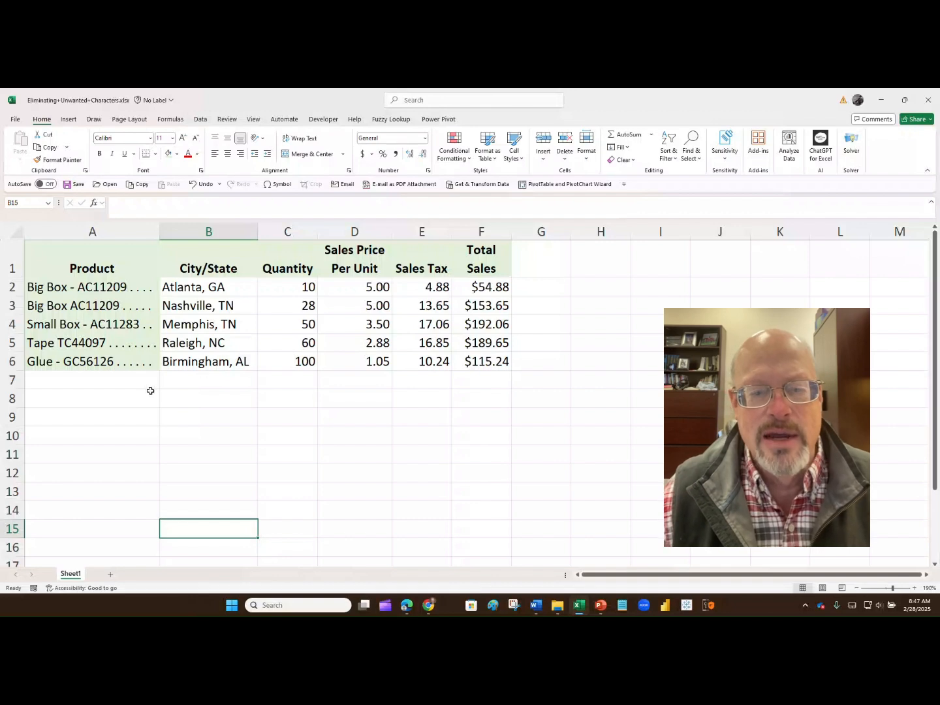
# Insert a blank column before the City/State column
pyautogui.click(210, 232)
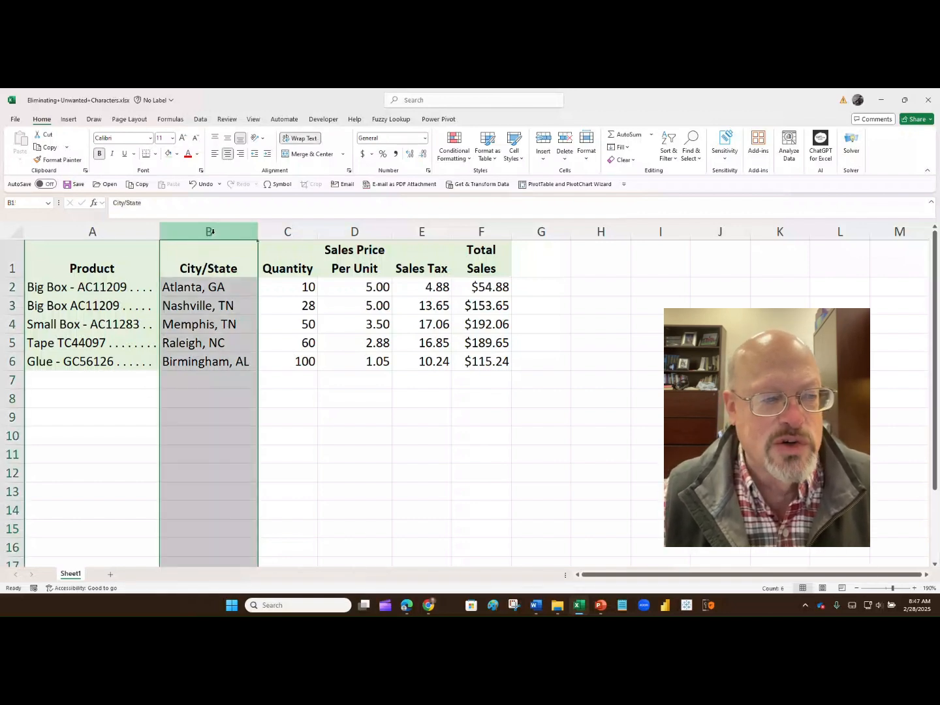
pyautogui.rightClick(212, 234)
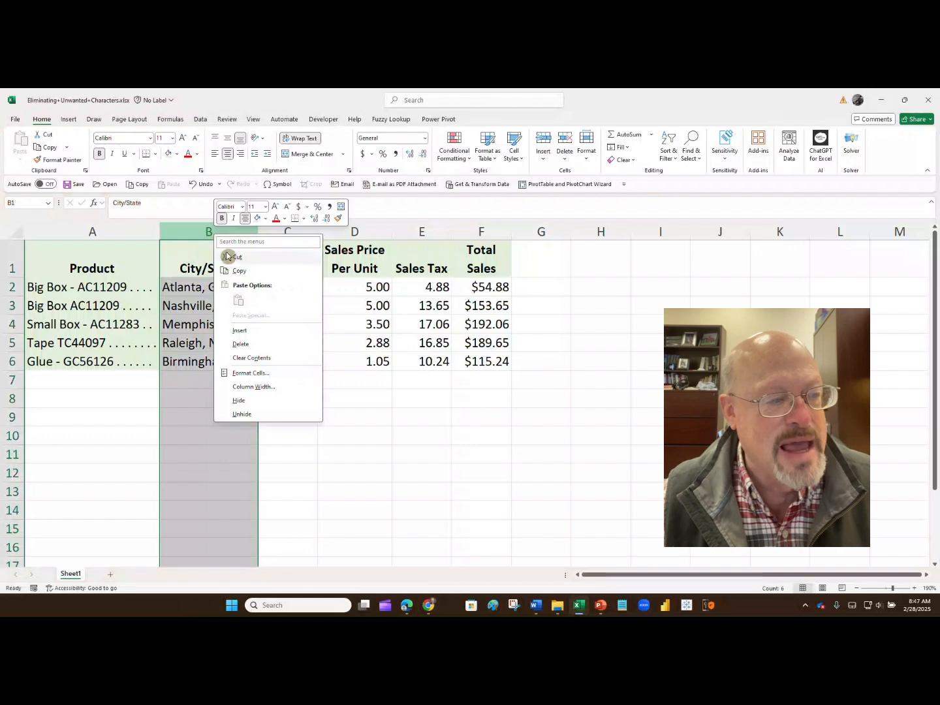
pyautogui.click(239, 330)
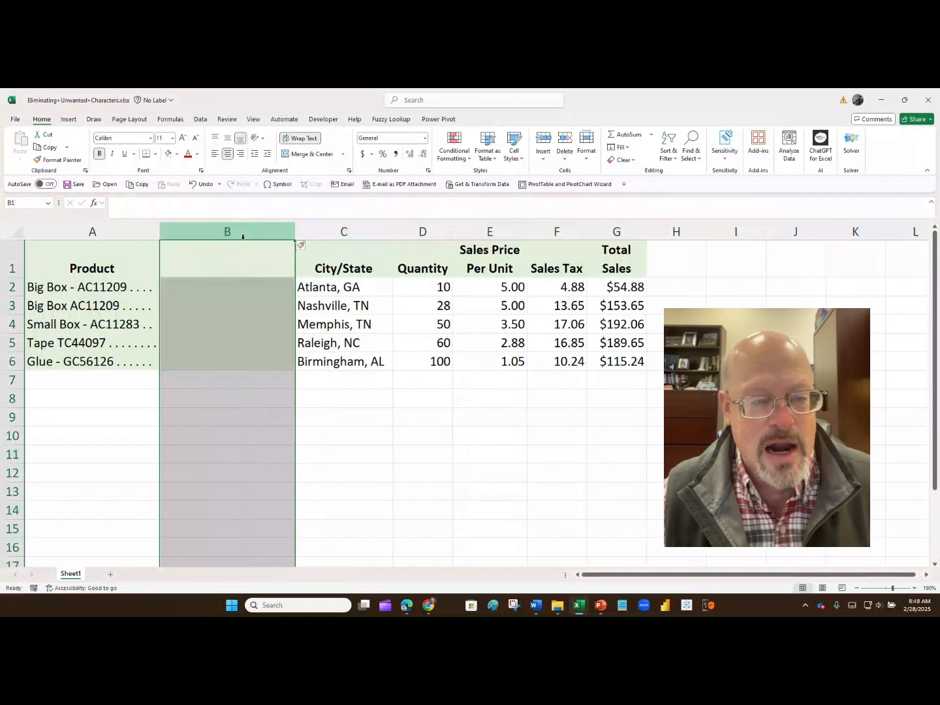
# Fill the new column's cells B1:B6 with a light gold theme colour
pyautogui.moveTo(243, 242); pyautogui.dragTo(268, 350)
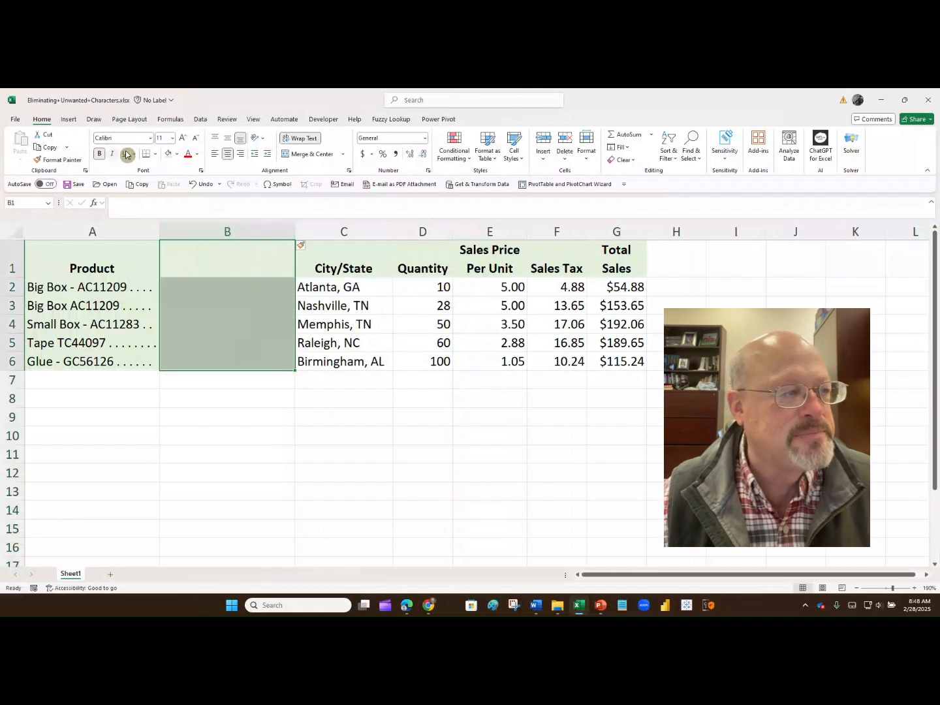
pyautogui.click(176, 154)
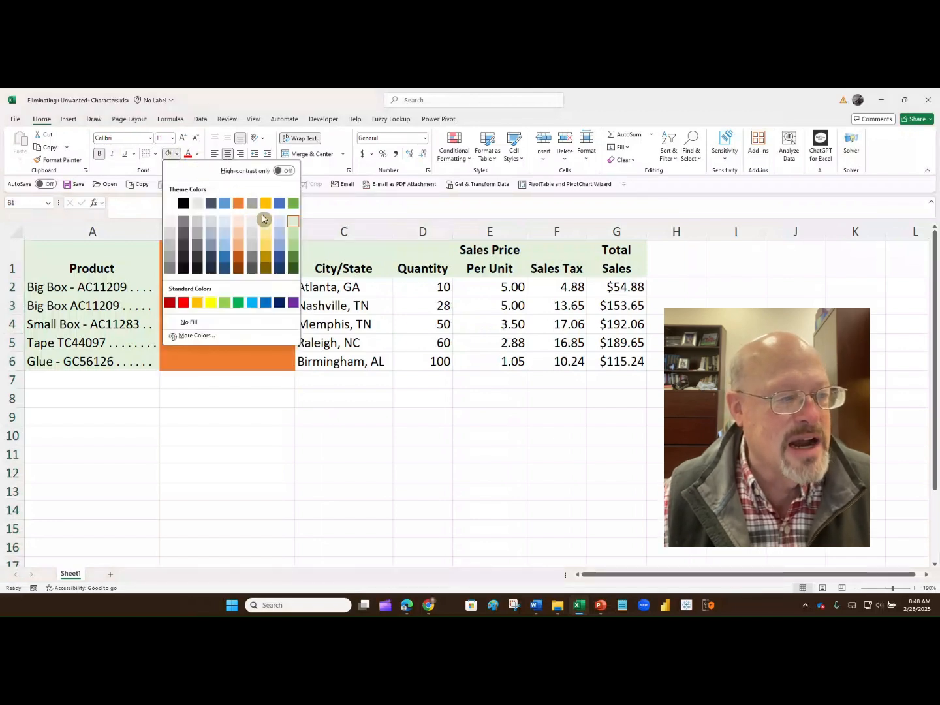
pyautogui.click(265, 220)
pyautogui.click(257, 467)
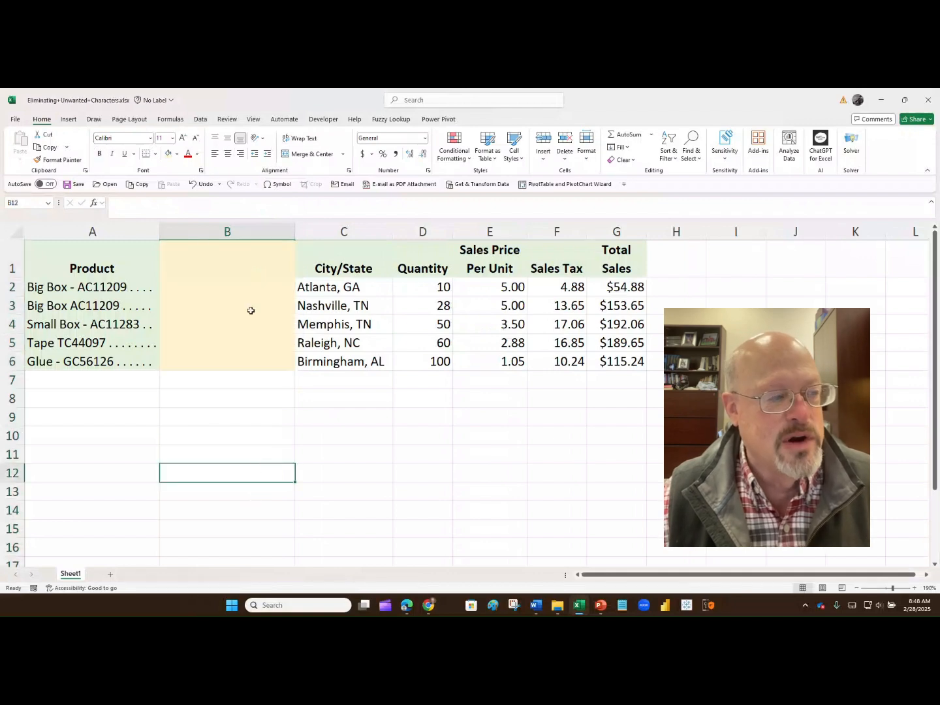
# Start a SUBSTITUTE function in cell B2 and open its Function Arguments dialog
pyautogui.click(197, 287)
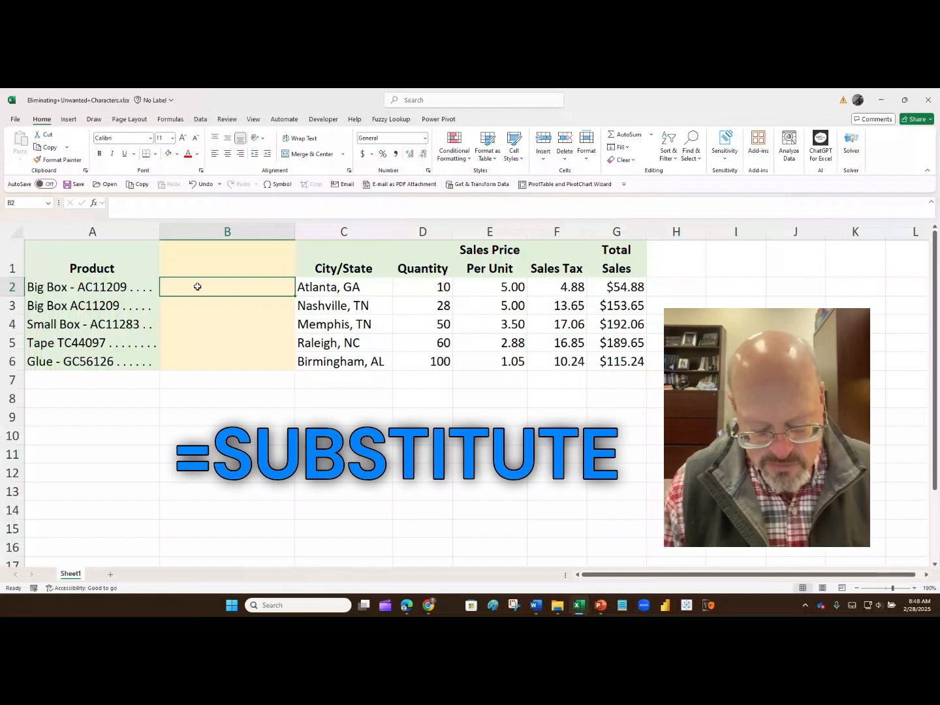
pyautogui.write('=')
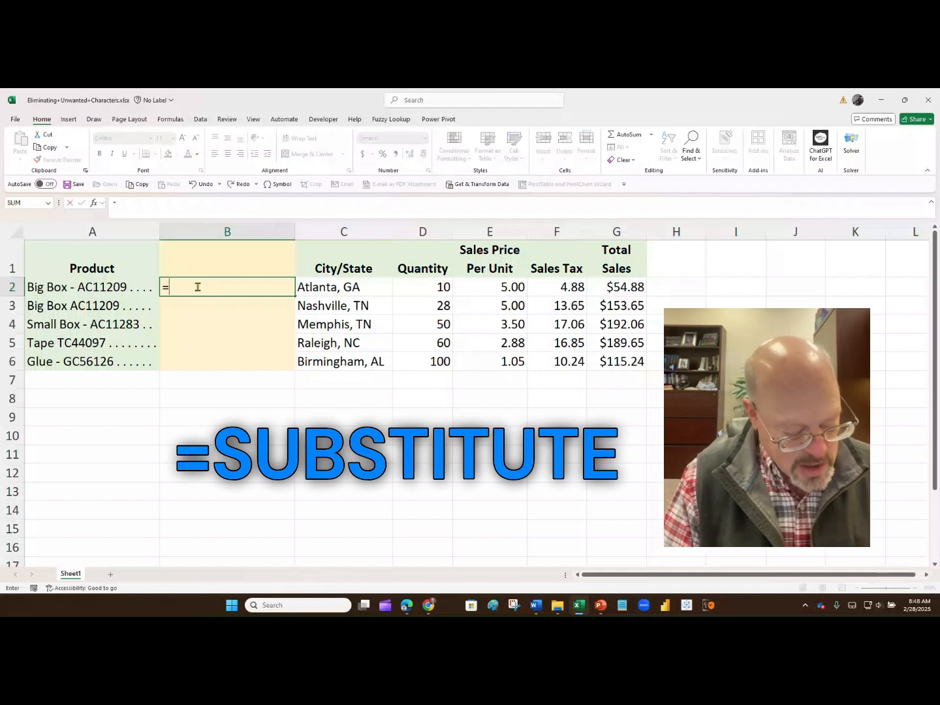
pyautogui.write('subs')
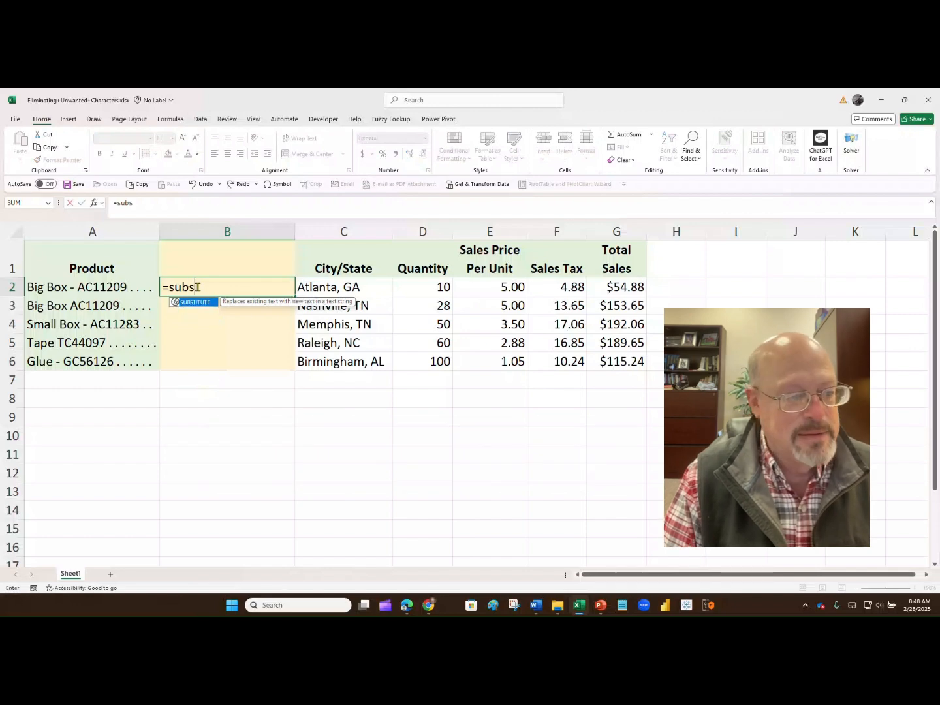
pyautogui.write('titute')
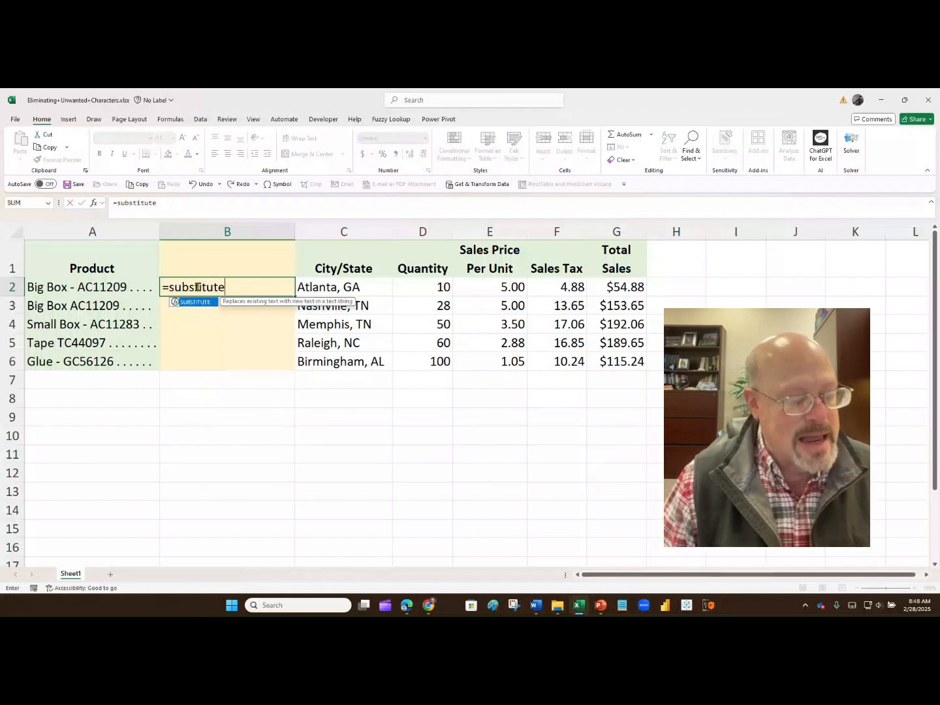
pyautogui.hotkey('ctrl', 'a')
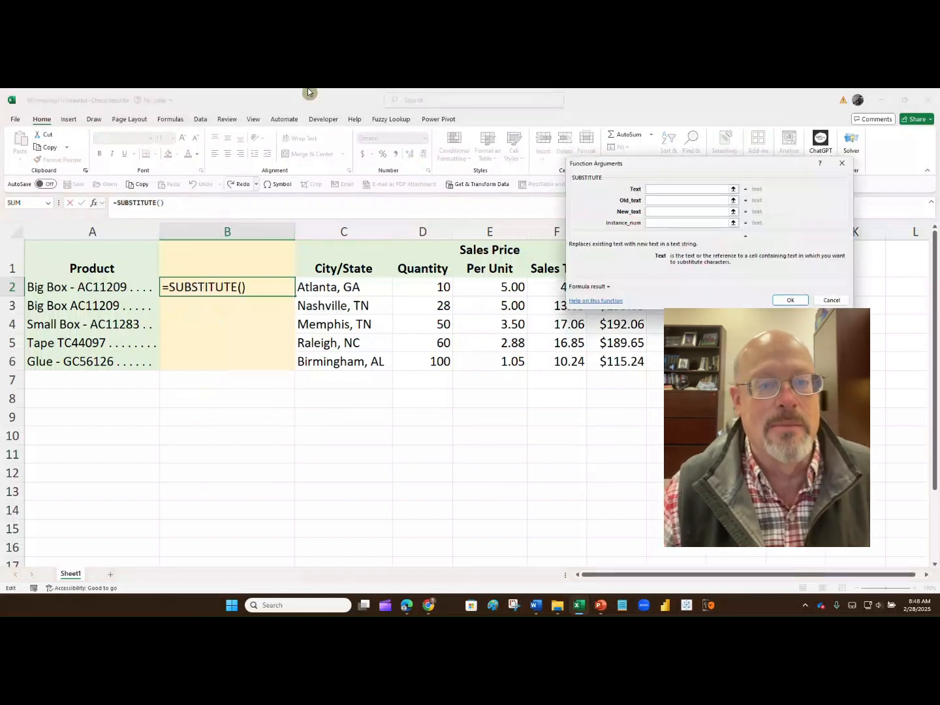
pyautogui.moveTo(769, 168); pyautogui.dragTo(501, 241)
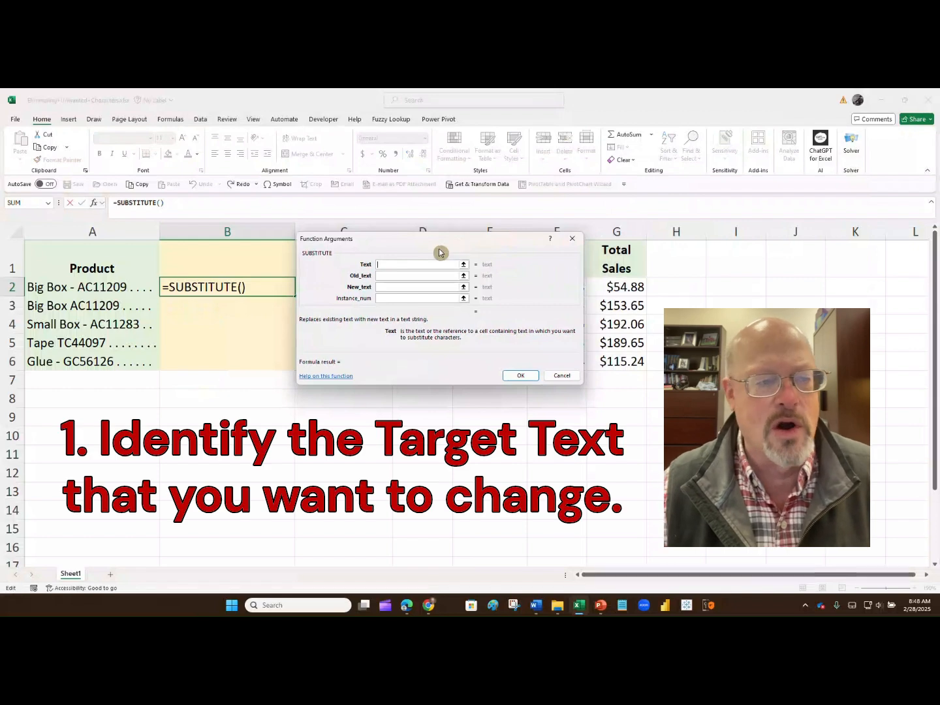
# Set the SUBSTITUTE arguments to Text A2, Old_text "-" and New_text "", and confirm
pyautogui.click(69, 288)
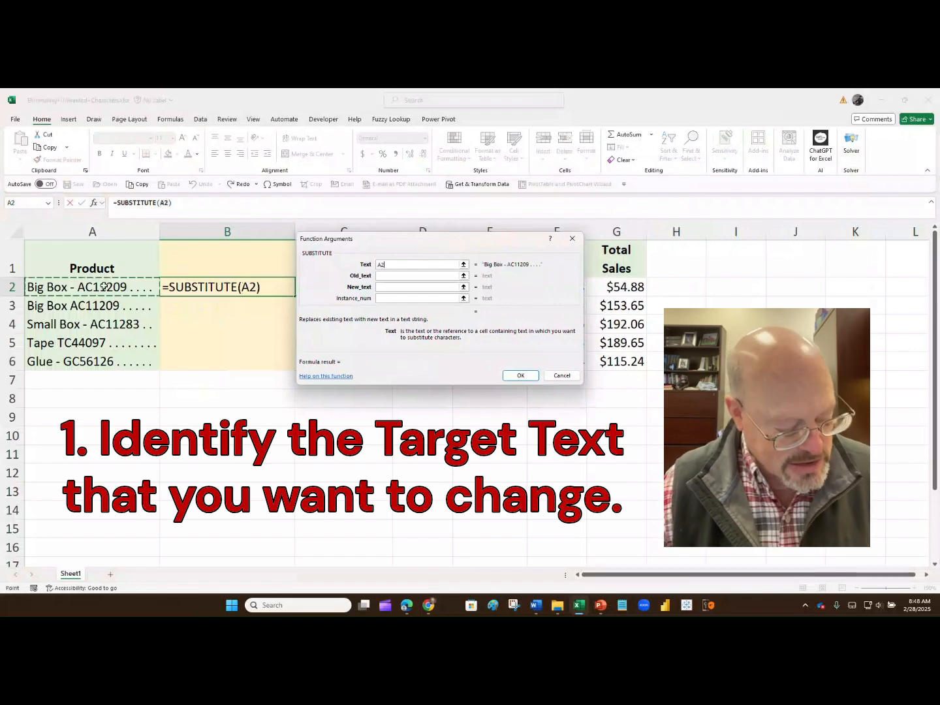
pyautogui.press('Tab')
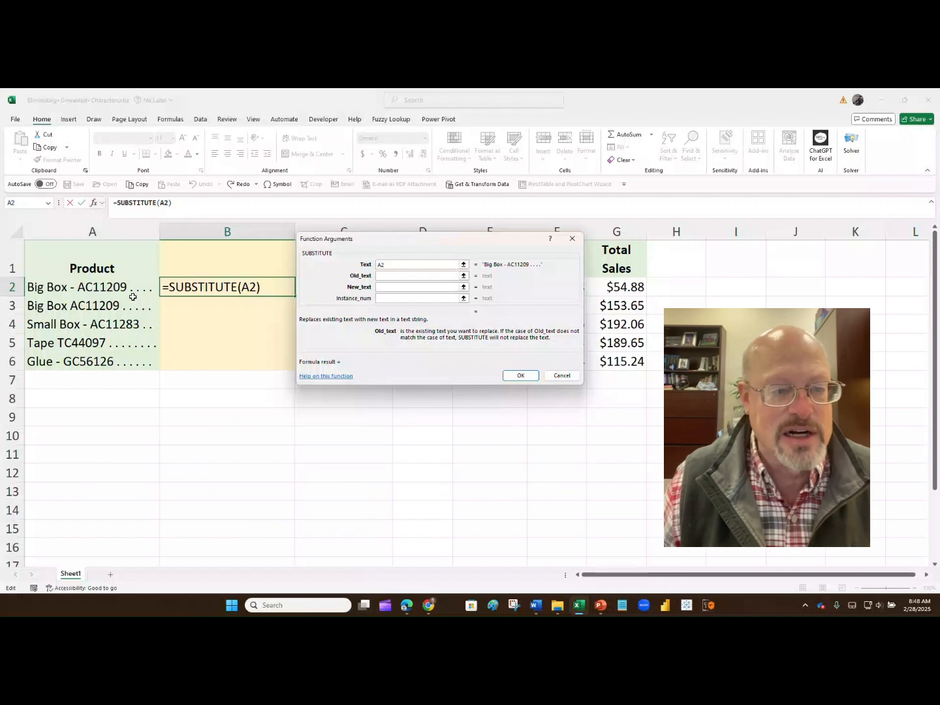
pyautogui.write('-')
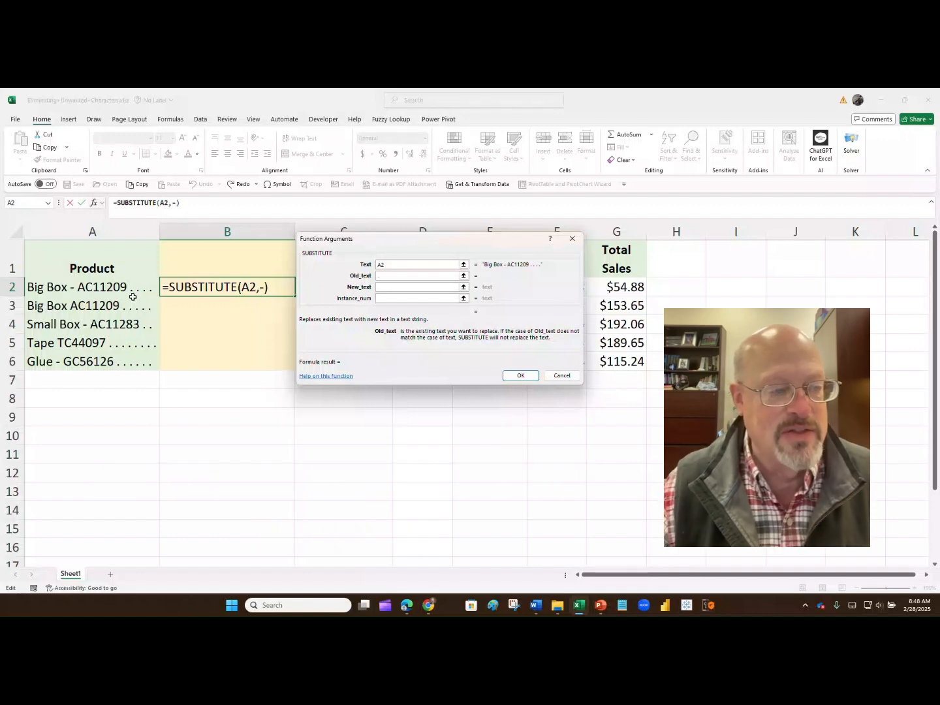
pyautogui.click(382, 286)
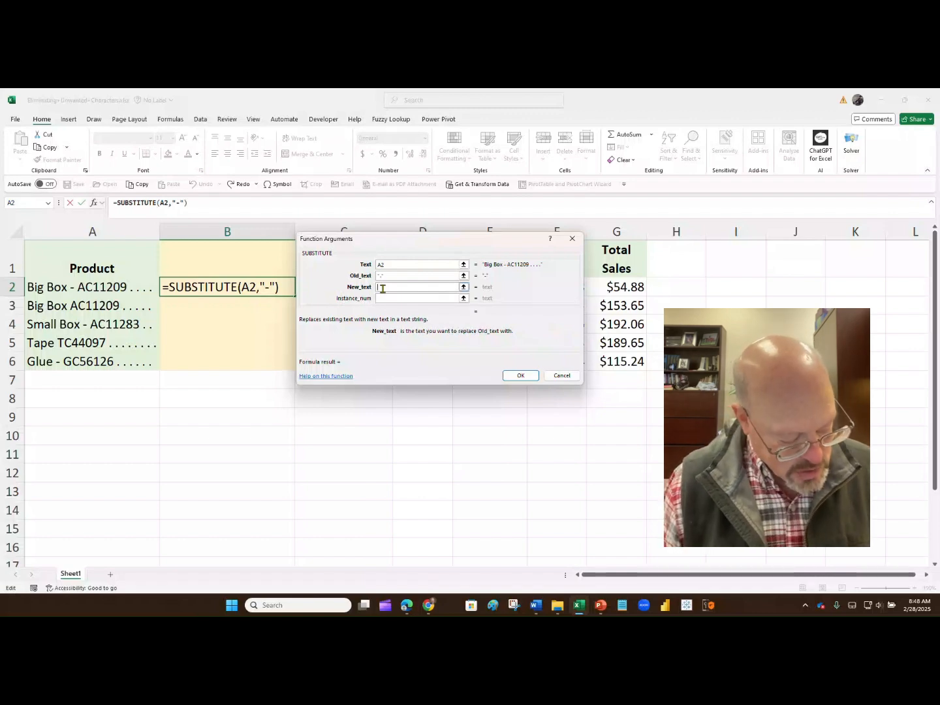
pyautogui.write('""')
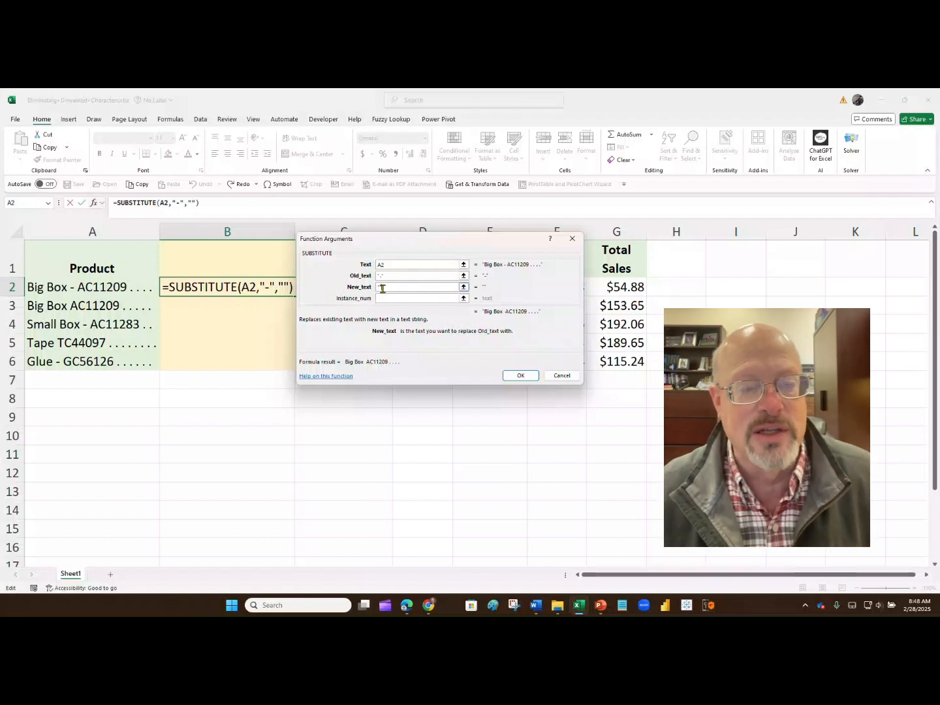
pyautogui.click(520, 375)
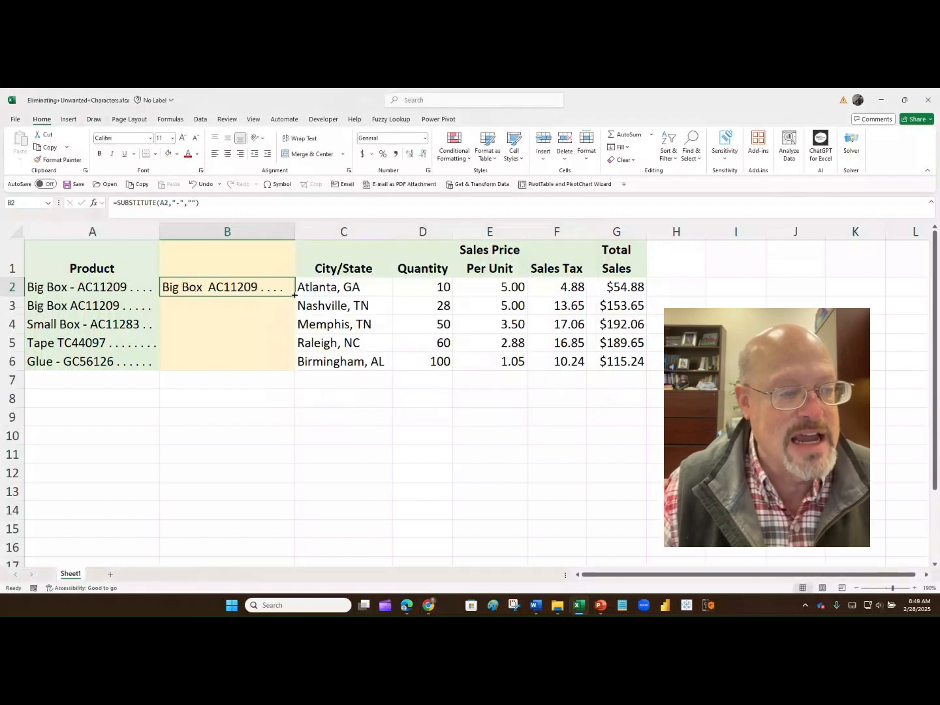
# Fill the formula down to B6 and copy the results as values only over A2:A6
pyautogui.moveTo(294, 294); pyautogui.dragTo(296, 366)
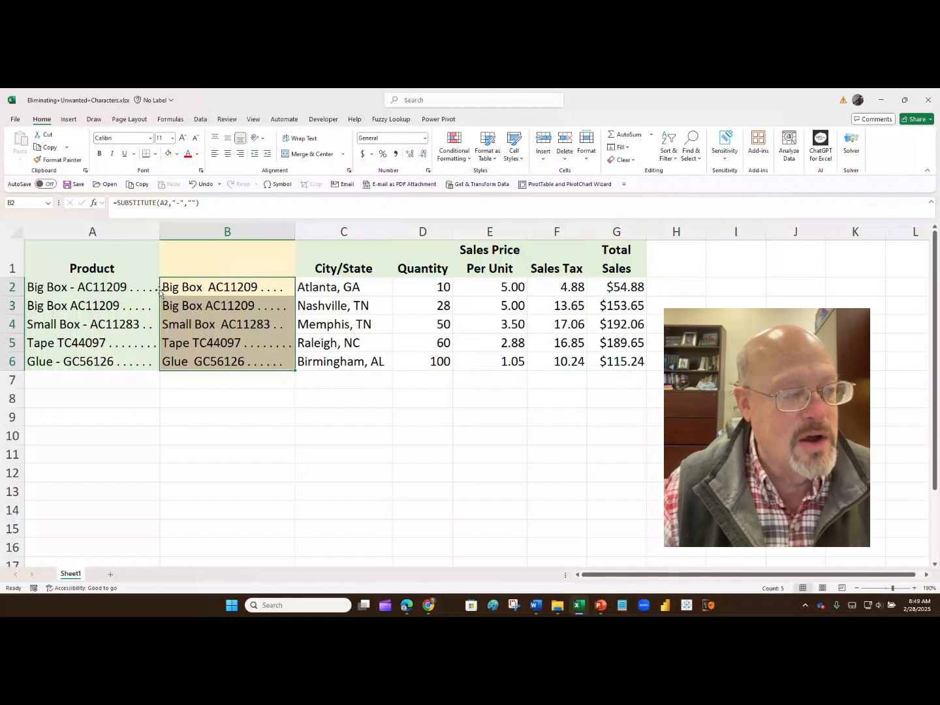
pyautogui.moveTo(160, 291); pyautogui.dragTo(140, 291)
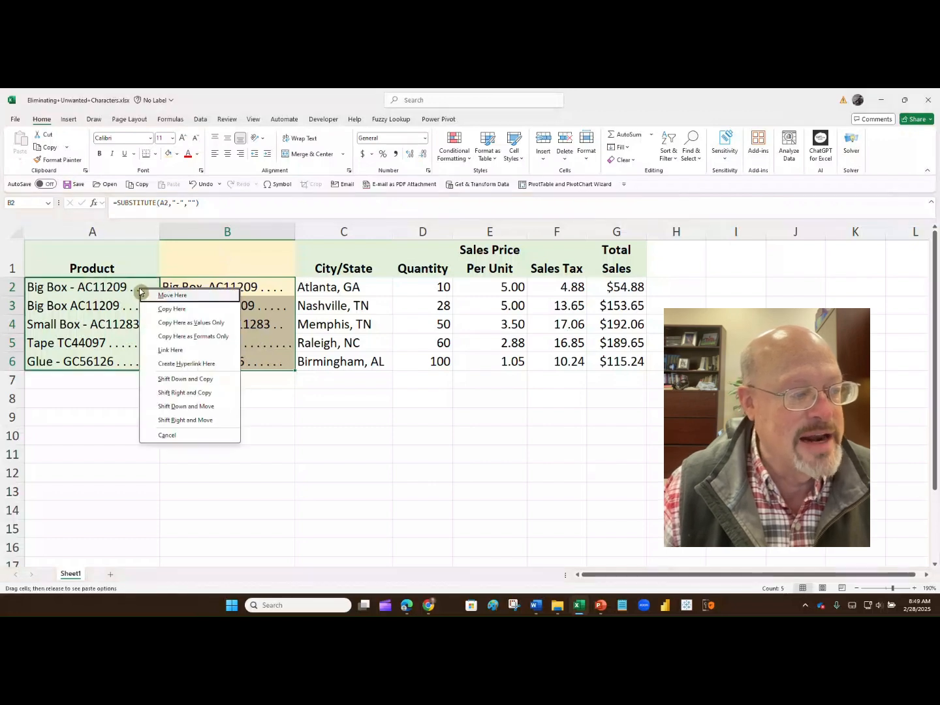
pyautogui.click(183, 321)
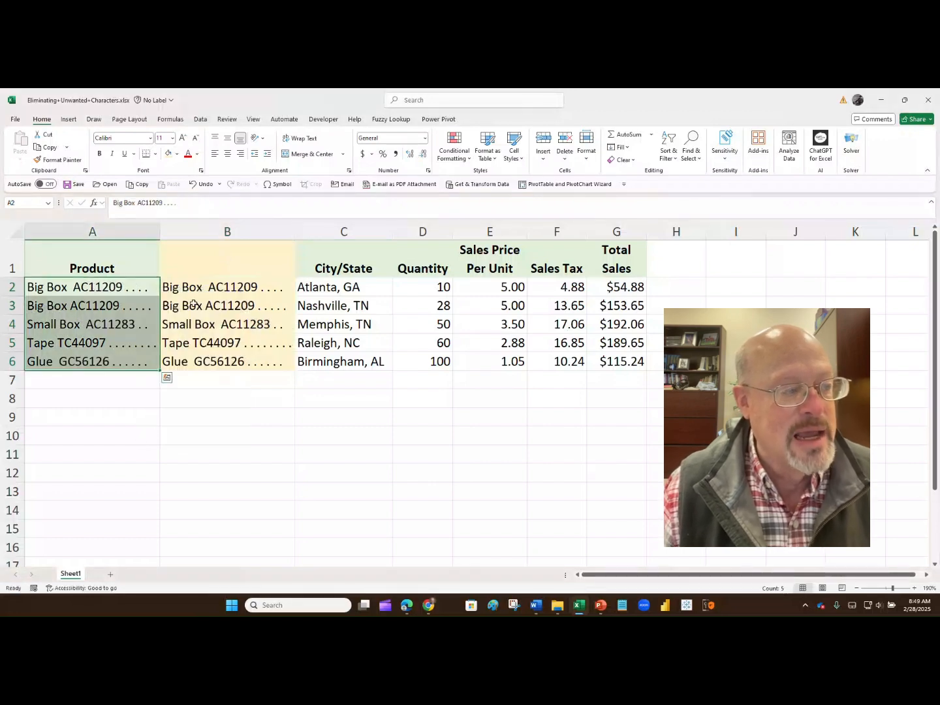
# Clear the helper formulas from B2:B6
pyautogui.moveTo(195, 287); pyautogui.dragTo(204, 361)
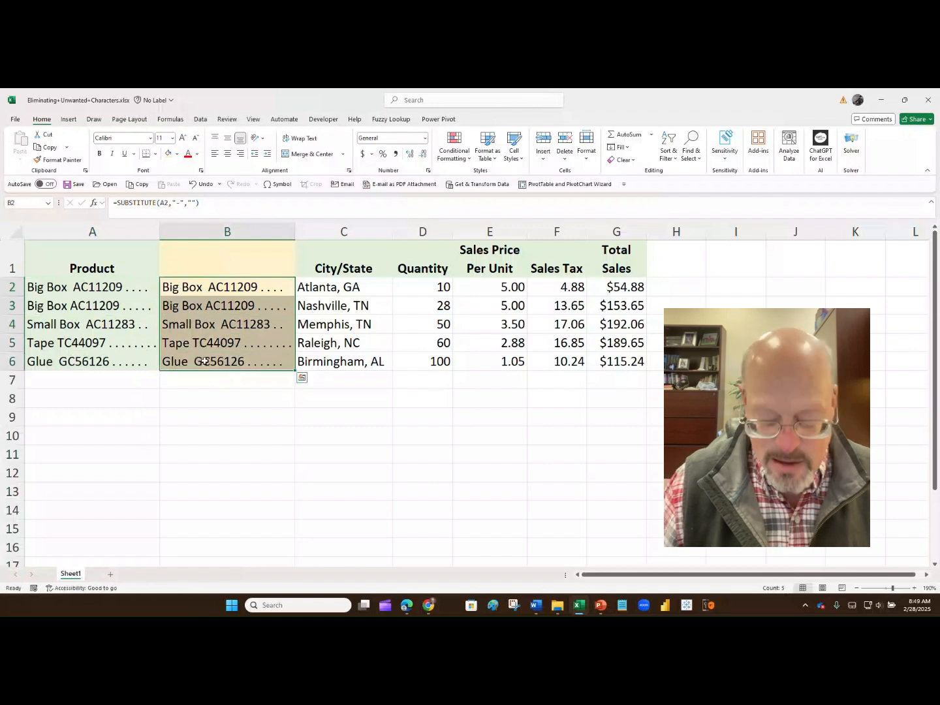
pyautogui.press('Delete')
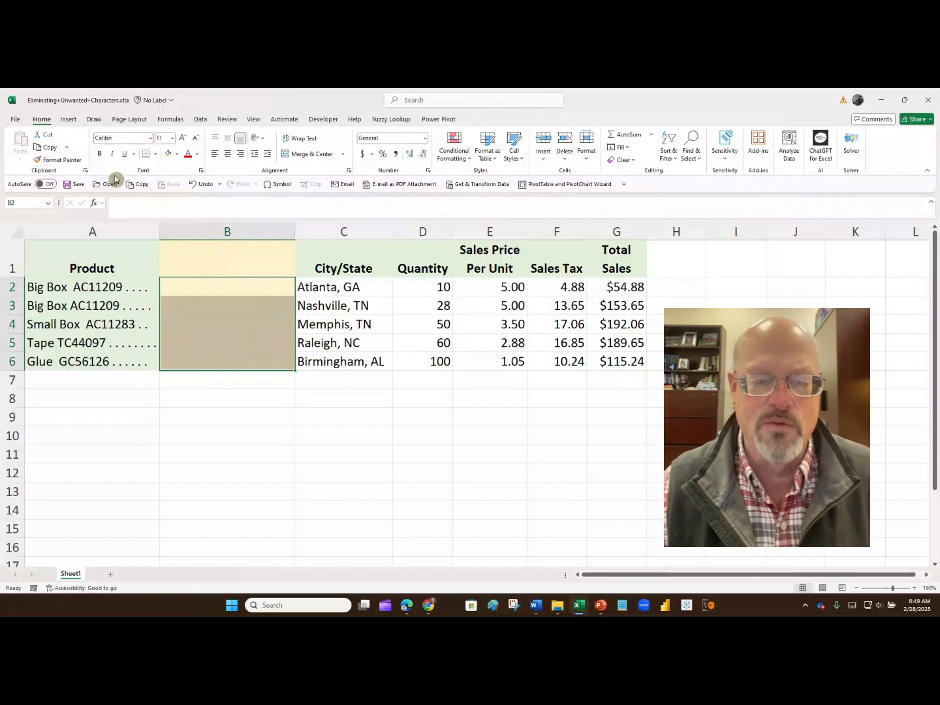
# Begin a new SUBSTITUTE formula in cell B2 and open the Function Arguments dialog for it
pyautogui.click(179, 286)
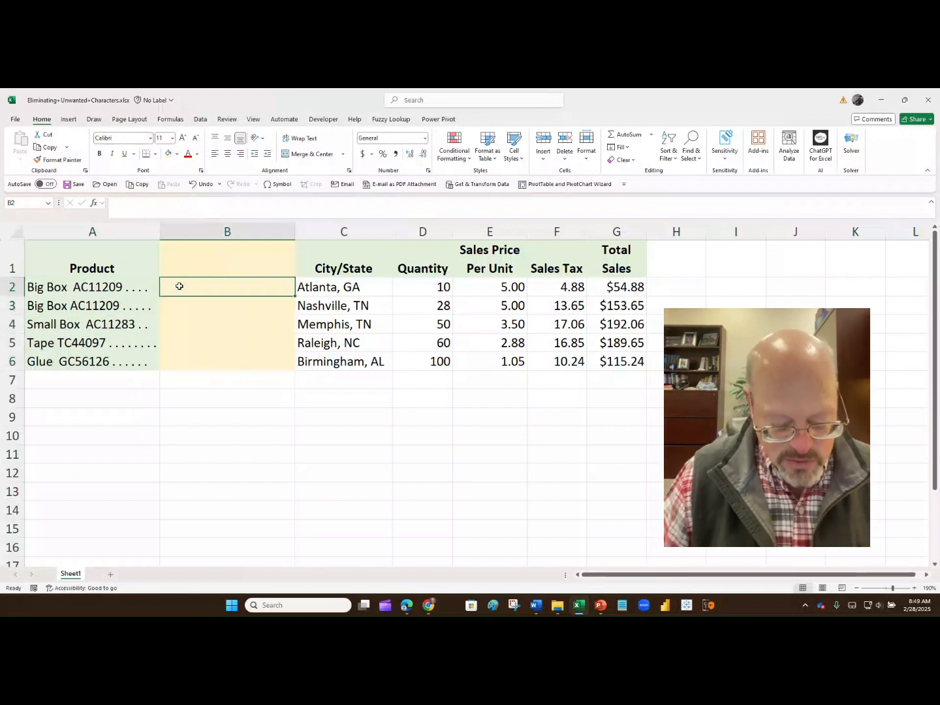
pyautogui.write('=substi')
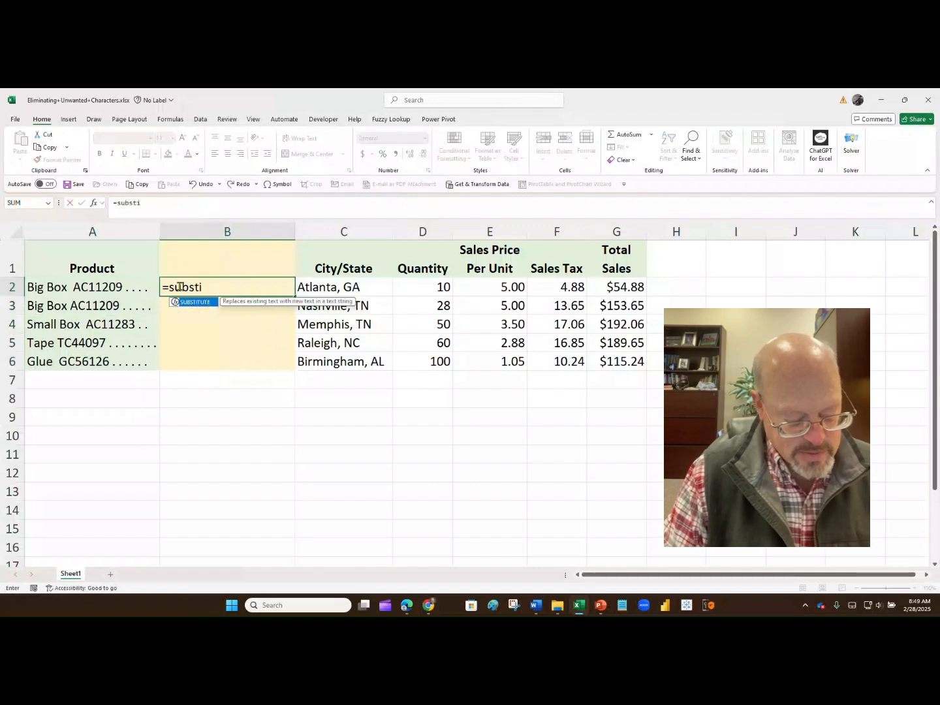
pyautogui.write('tute')
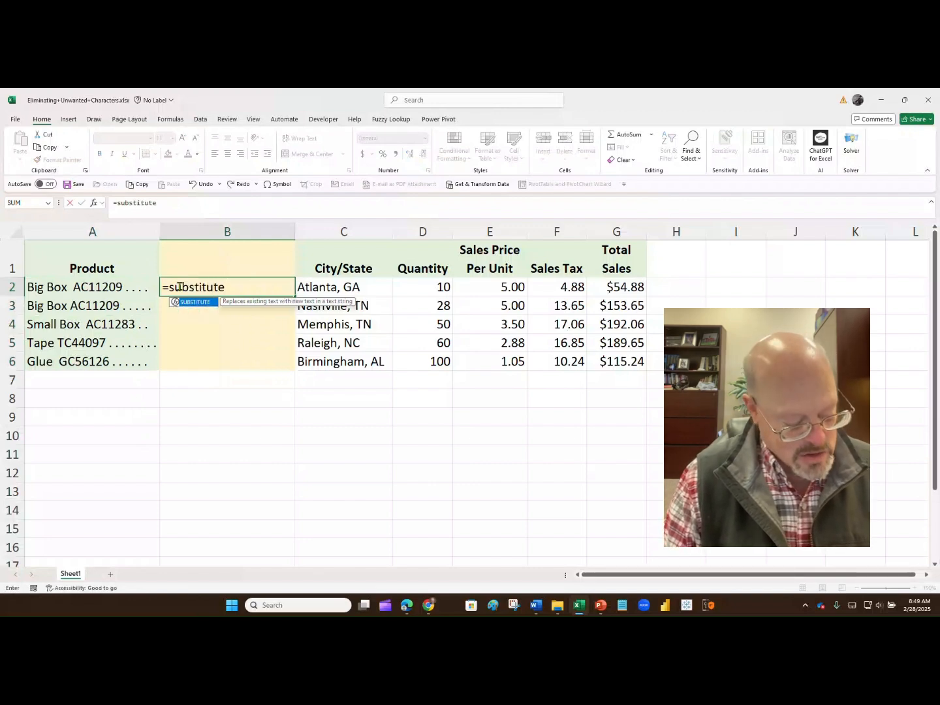
pyautogui.hotkey('ctrl', 'a')
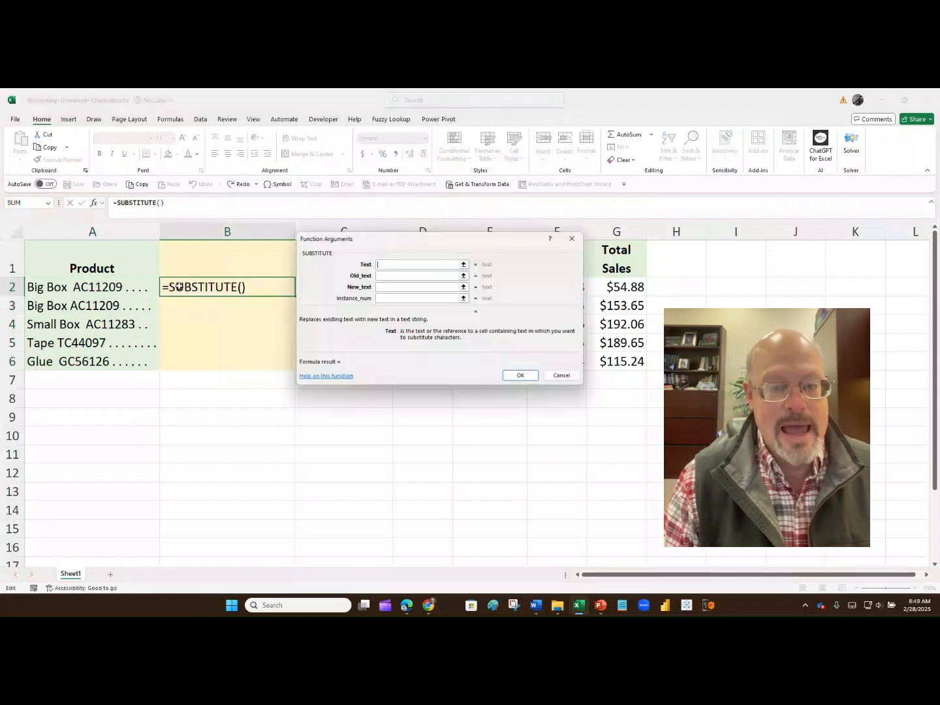
# Set the SUBSTITUTE arguments to Text A2, Old_text "." and New_text "", and confirm
pyautogui.click(76, 287)
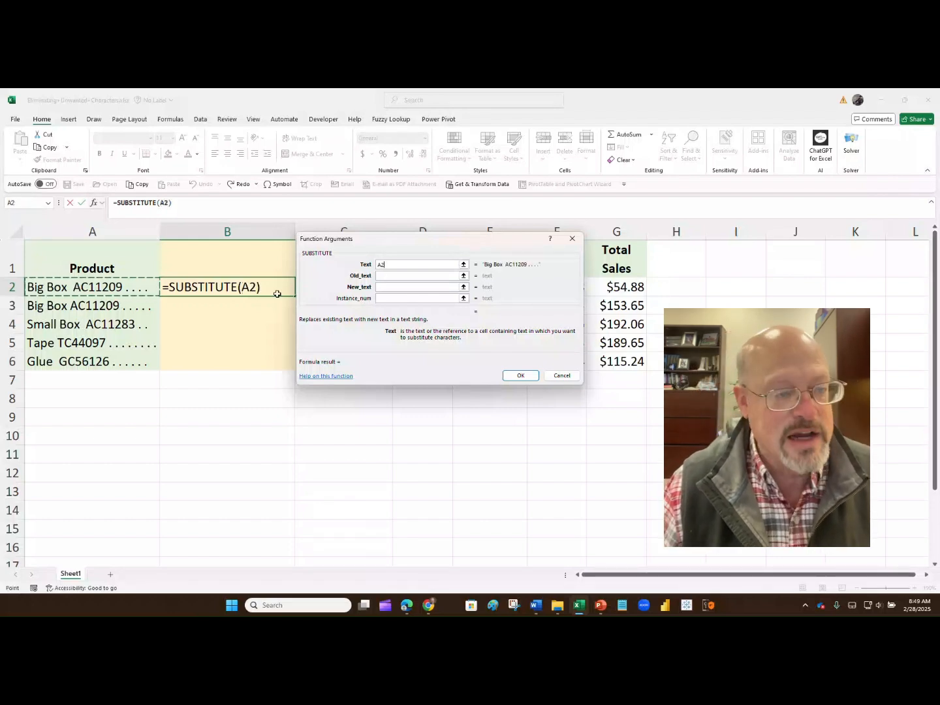
pyautogui.click(394, 274)
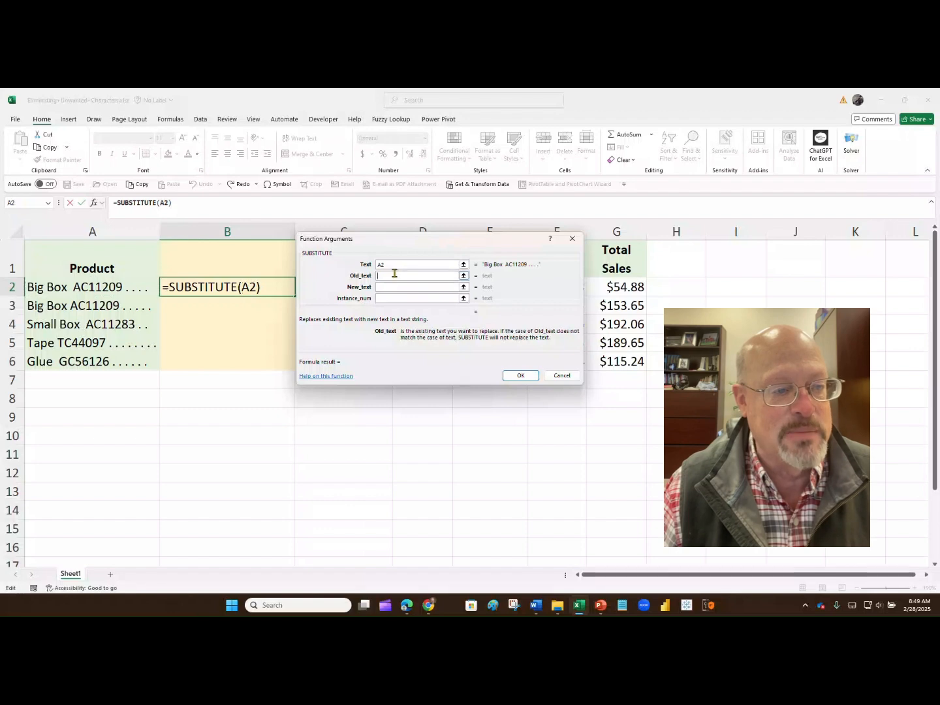
pyautogui.write('.')
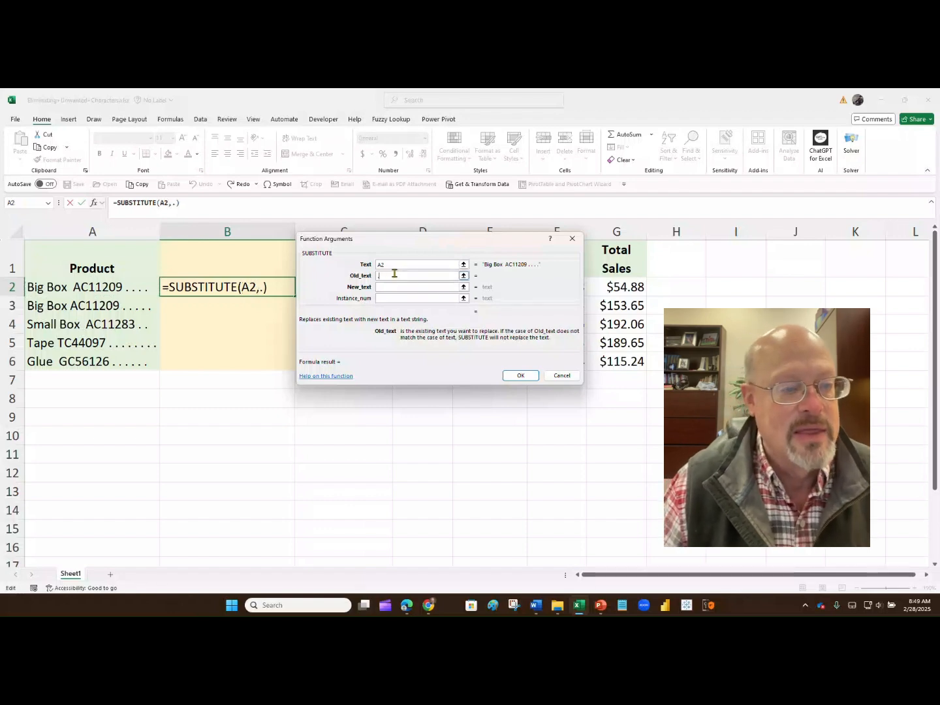
pyautogui.click(394, 286)
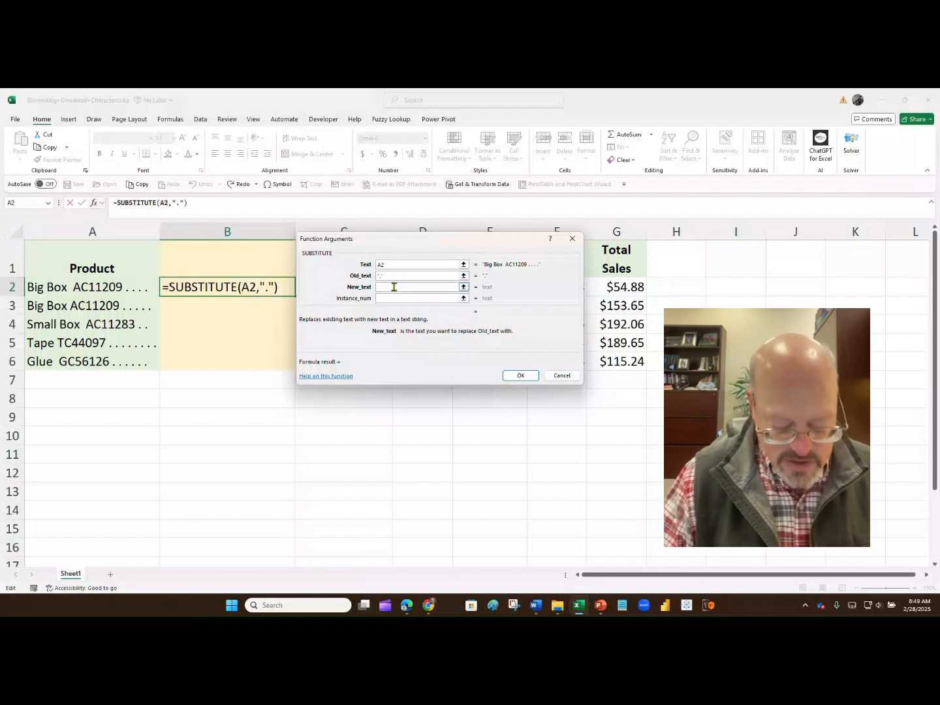
pyautogui.write('""')
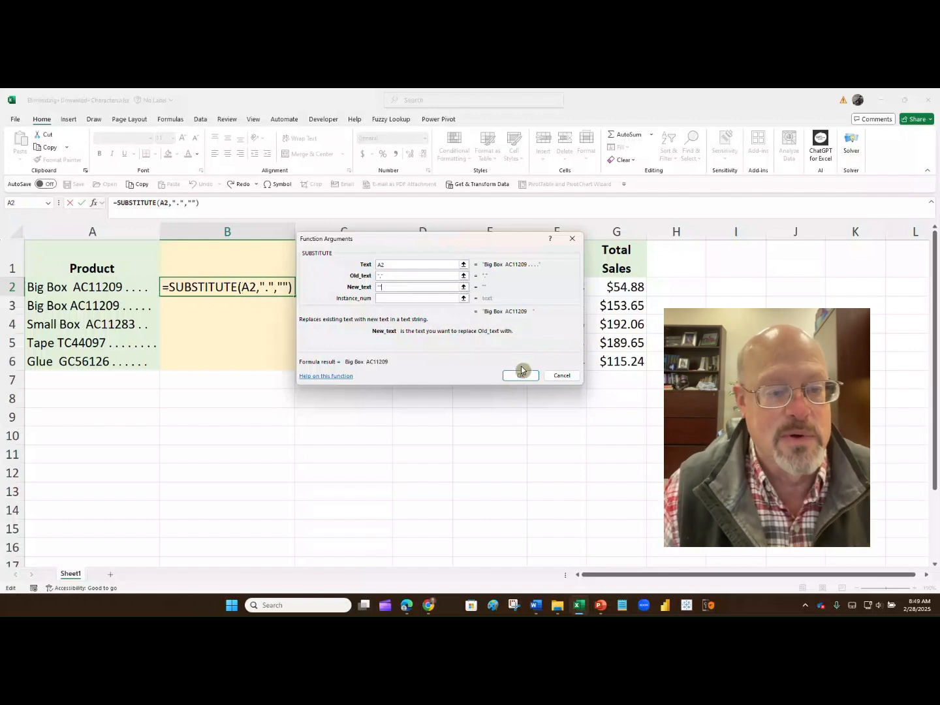
pyautogui.click(520, 374)
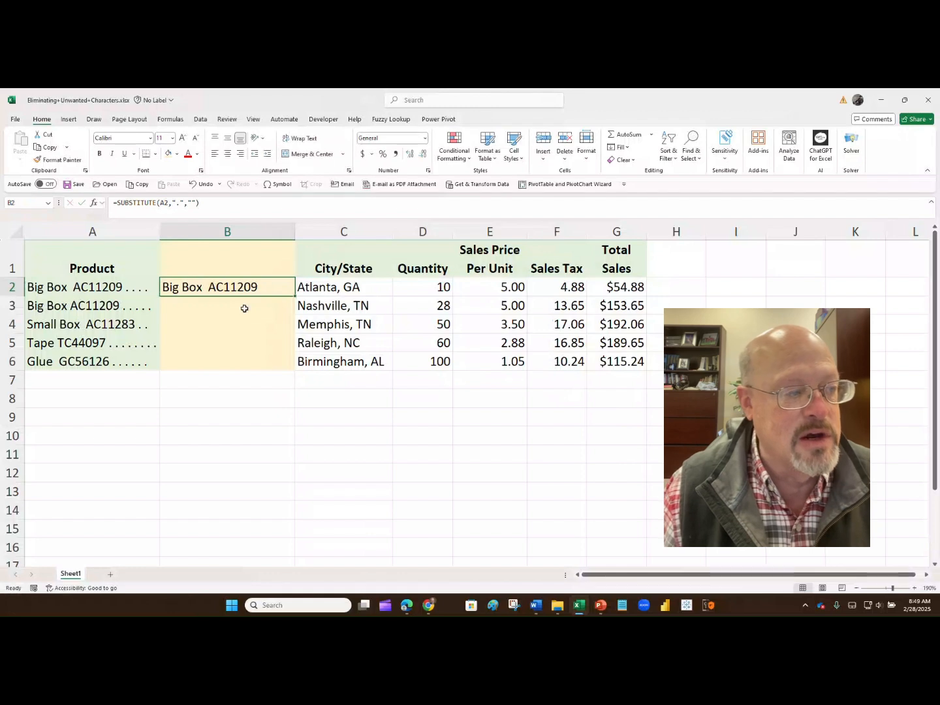
# Fill the formula down to B6 and copy the results as values only over A2:A6
pyautogui.moveTo(295, 296); pyautogui.dragTo(297, 371)
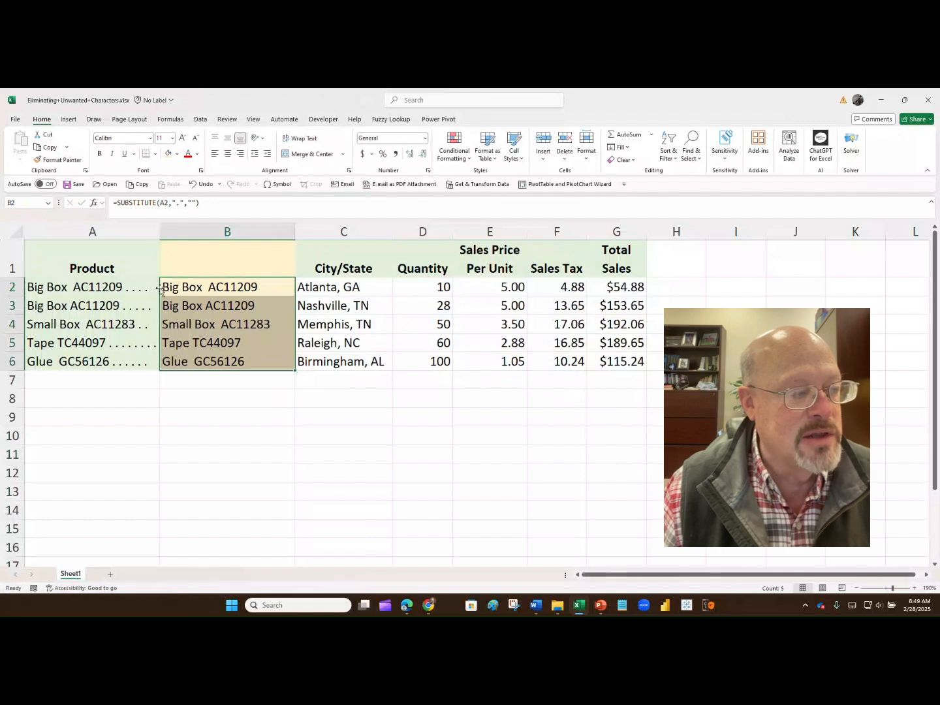
pyautogui.moveTo(159, 291); pyautogui.dragTo(145, 290)
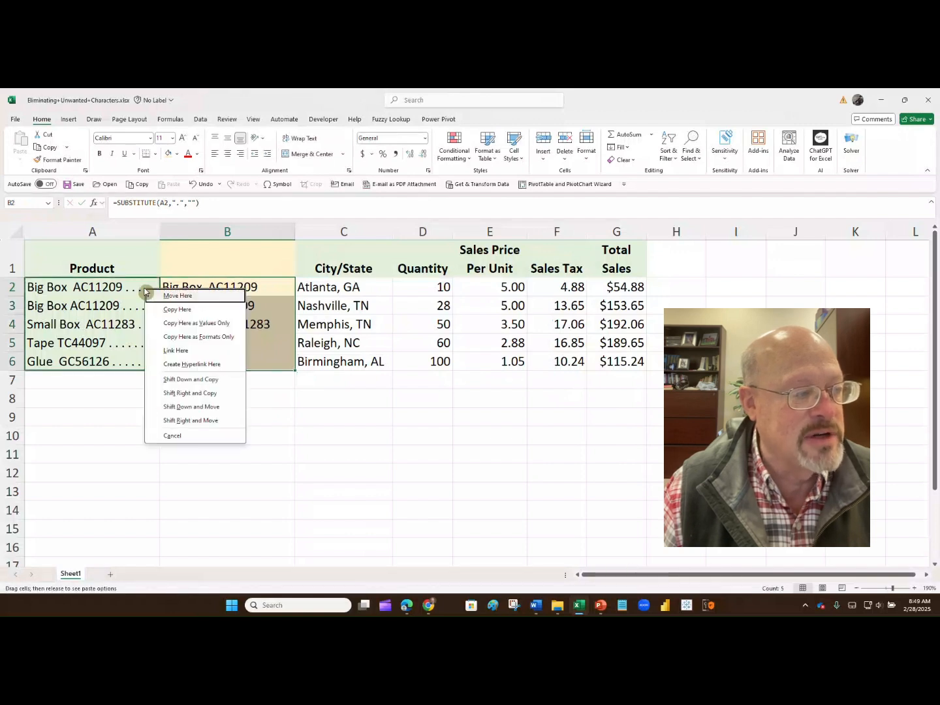
pyautogui.click(183, 322)
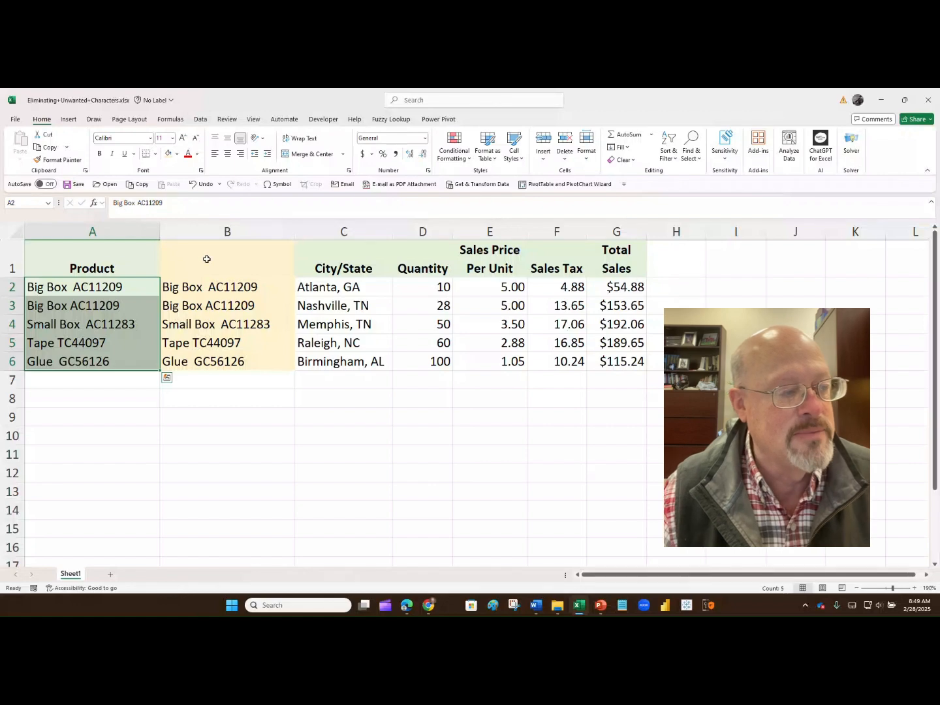
# Delete the helper column B
pyautogui.click(215, 232)
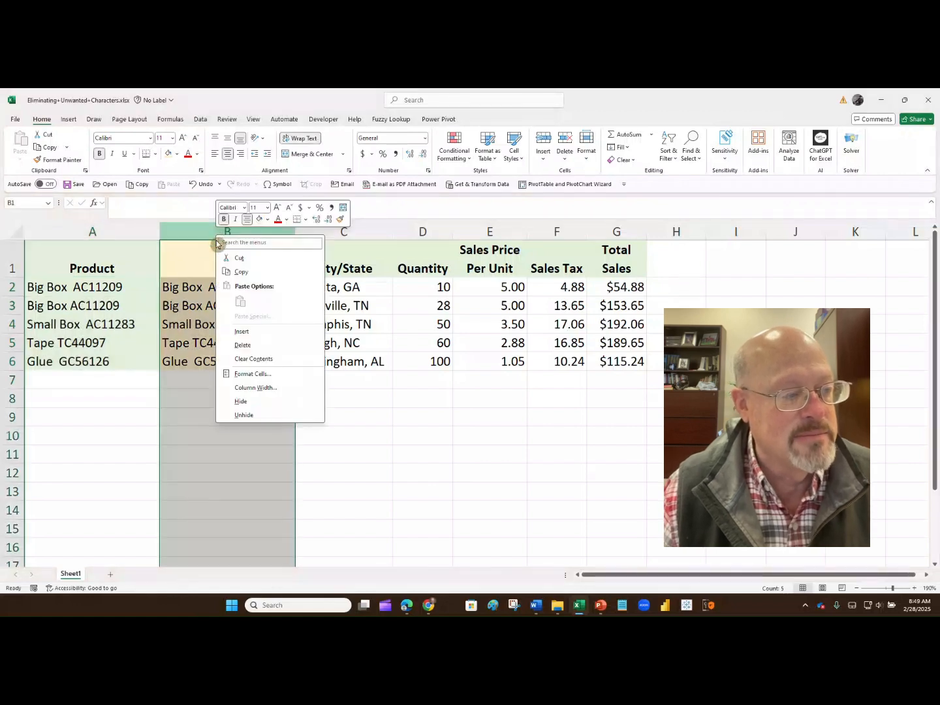
pyautogui.click(244, 345)
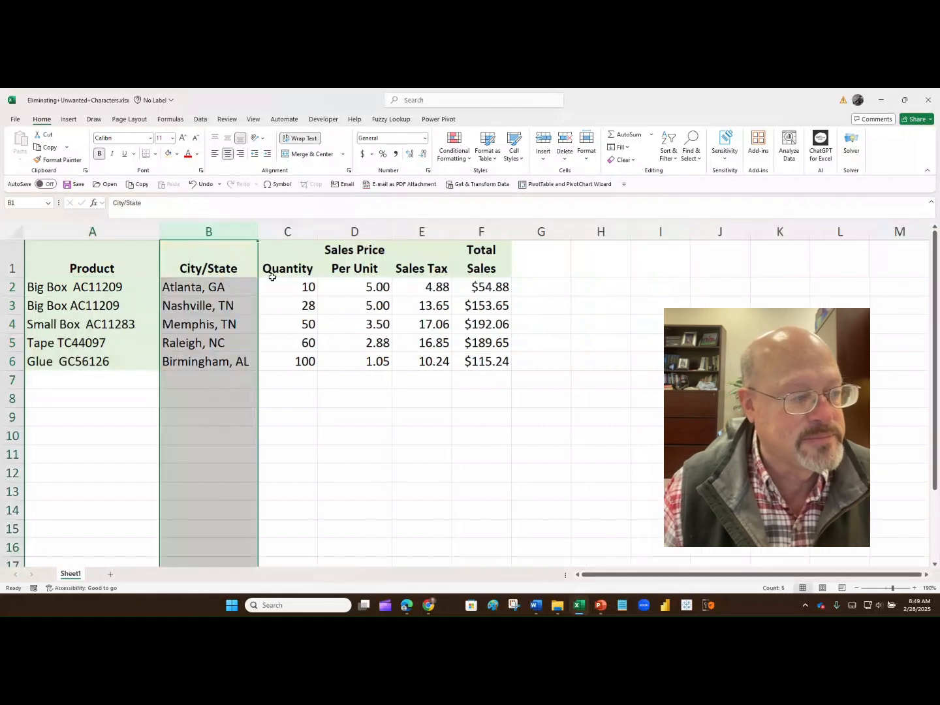
# Inspect the product names in A2:A4 in the formula bar for extra spaces
pyautogui.click(87, 287)
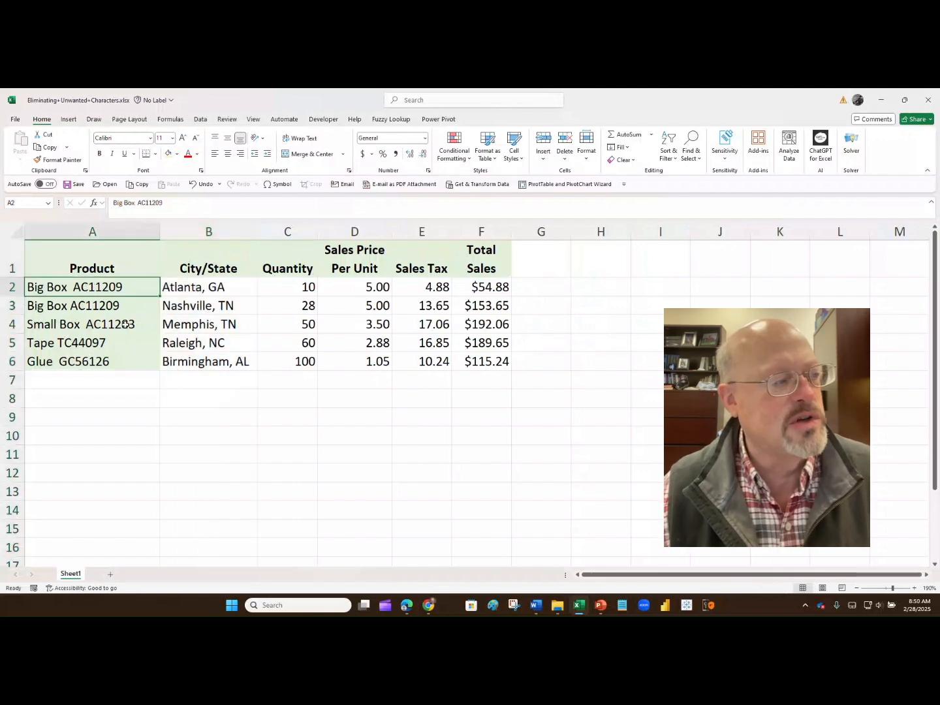
pyautogui.click(111, 203)
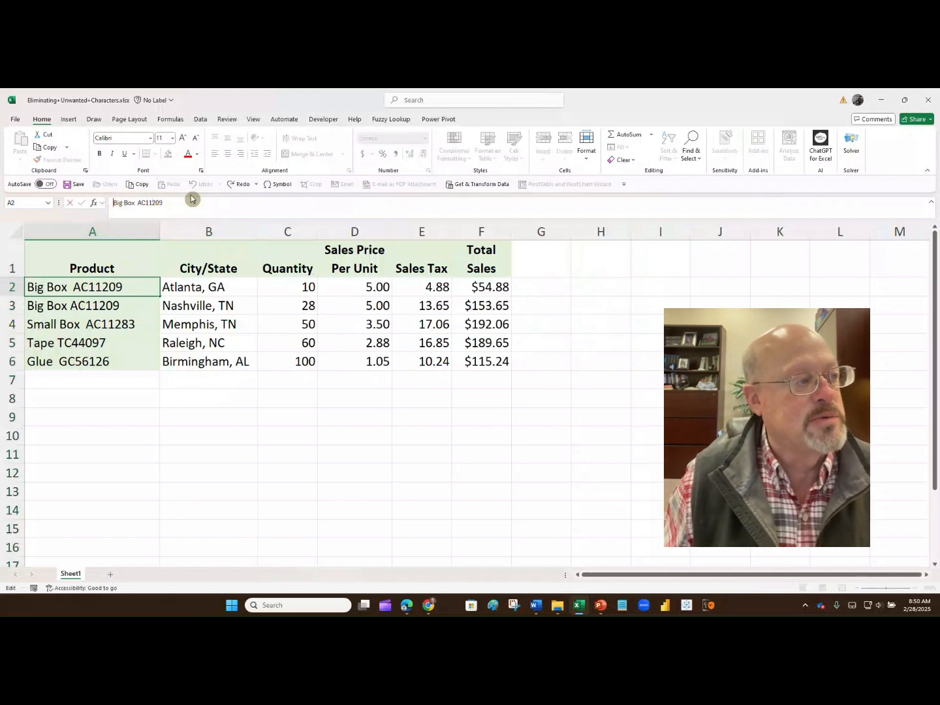
pyautogui.press('Right')
pyautogui.press('Right')
pyautogui.press('Right')
pyautogui.press('Right')
pyautogui.press('Right')
pyautogui.press('Right')
pyautogui.press('Right')
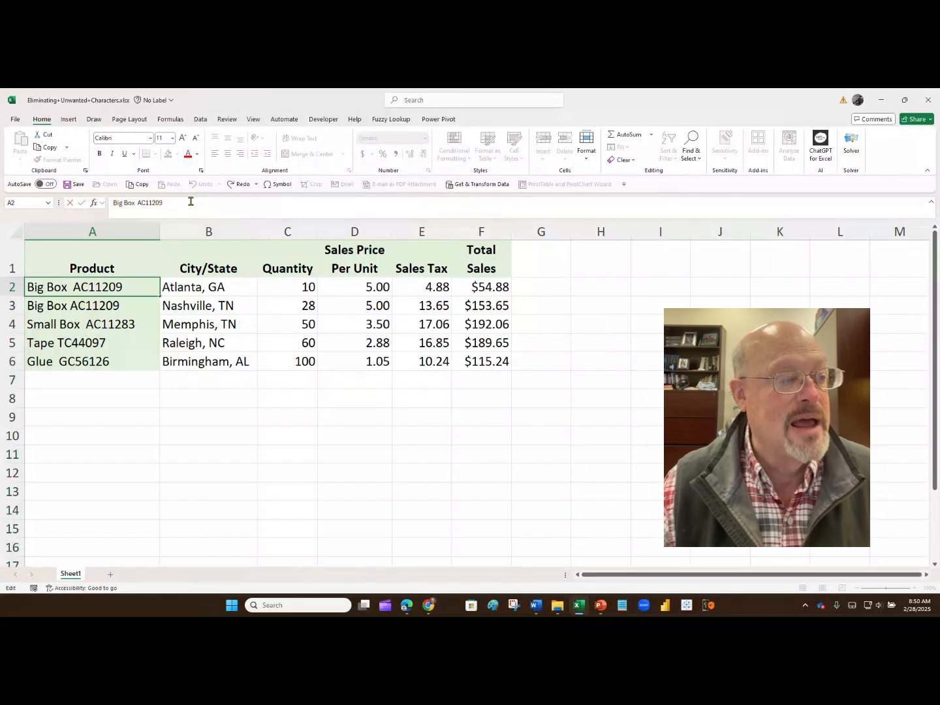
pyautogui.click(119, 305)
pyautogui.click(194, 207)
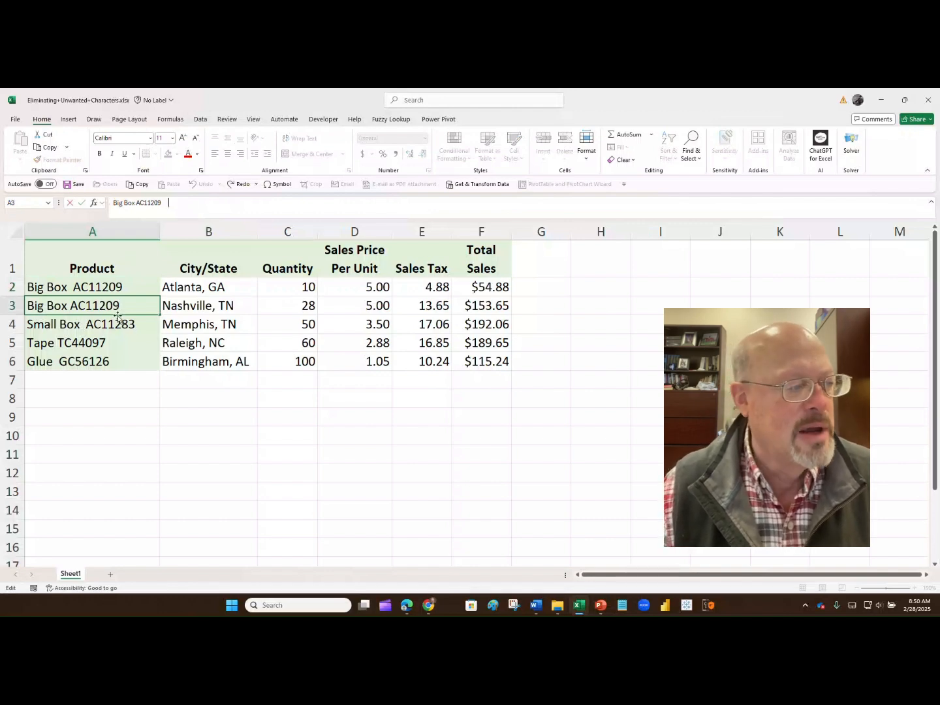
pyautogui.press('Return')
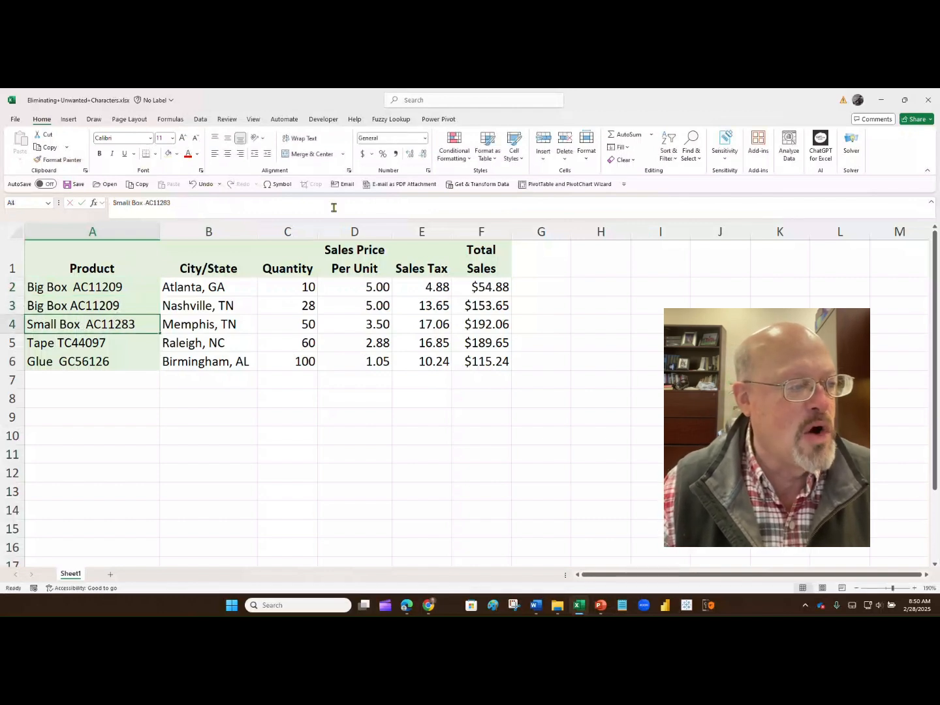
pyautogui.click(145, 203)
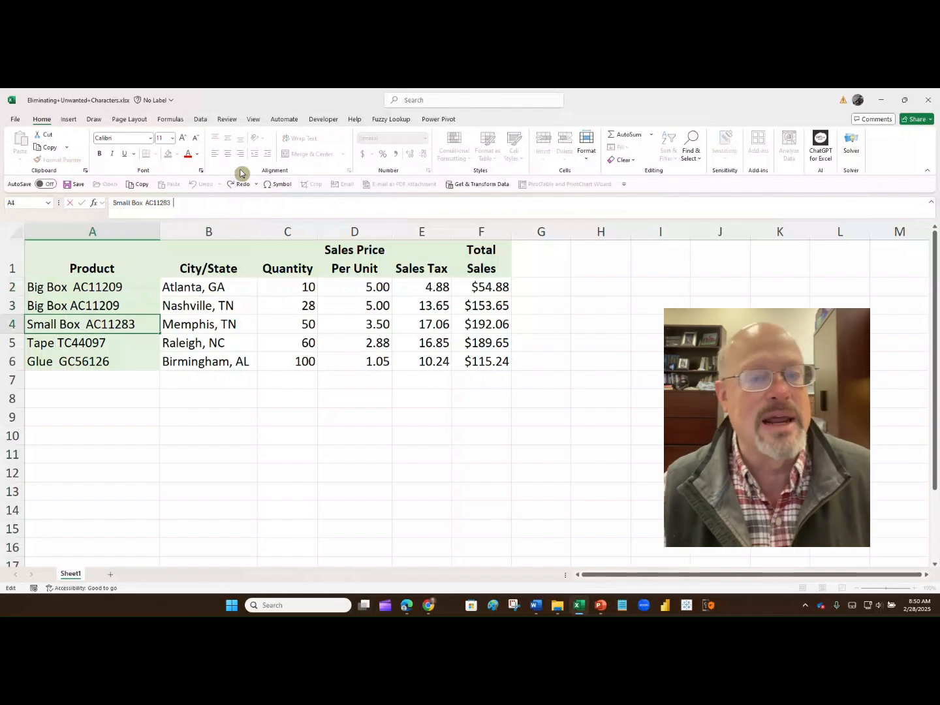
# Insert a new blank column B next to the Product column
pyautogui.click(231, 224)
pyautogui.rightClick(230, 225)
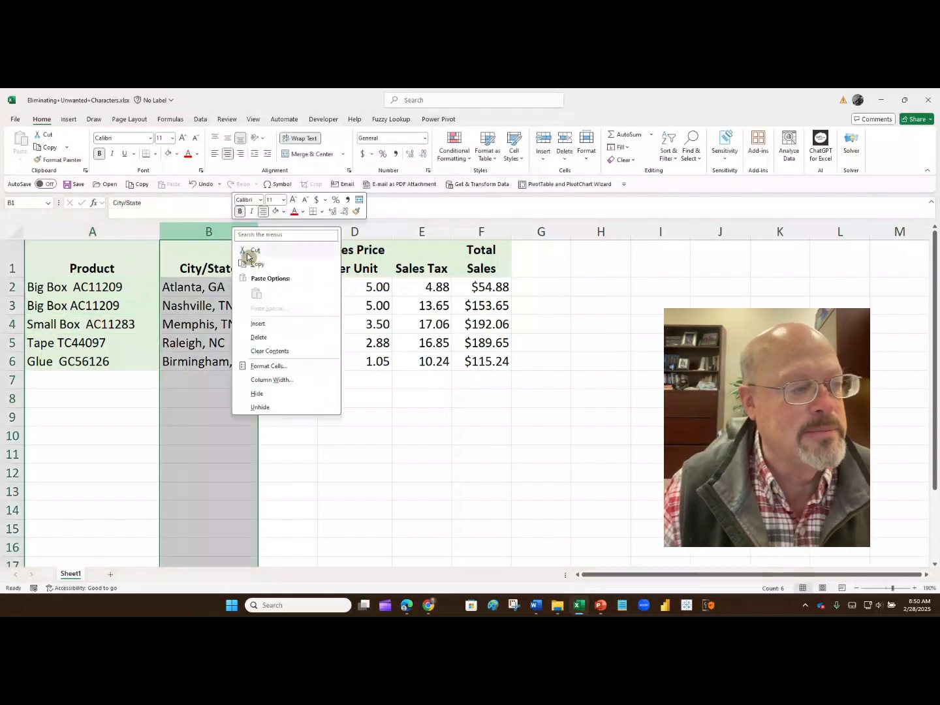
pyautogui.click(272, 323)
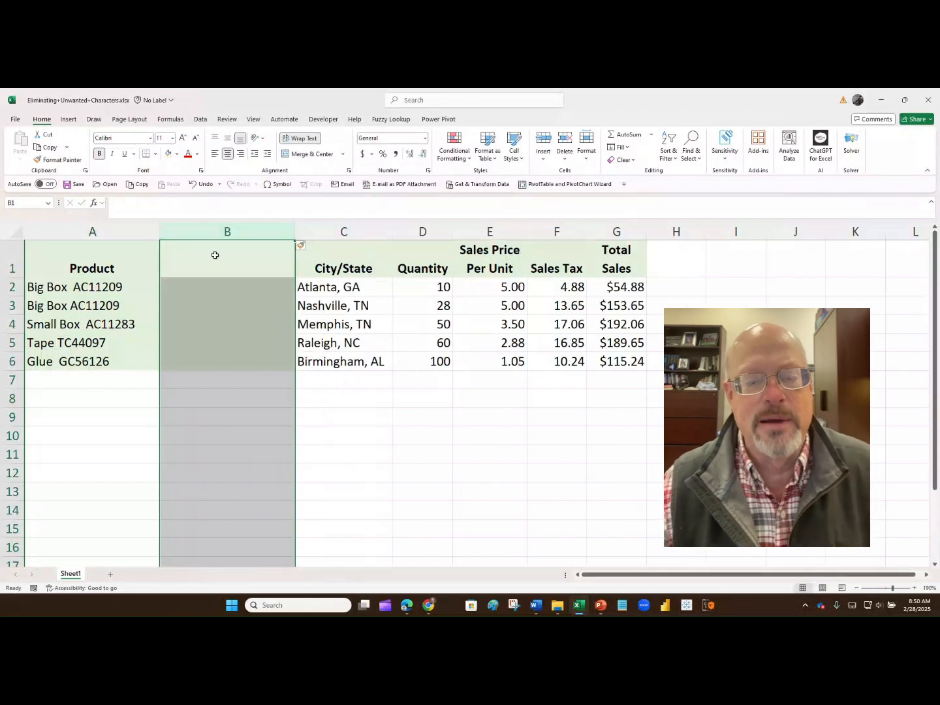
# Enter the formula =TRIM(A2) in cell B2
pyautogui.click(215, 255)
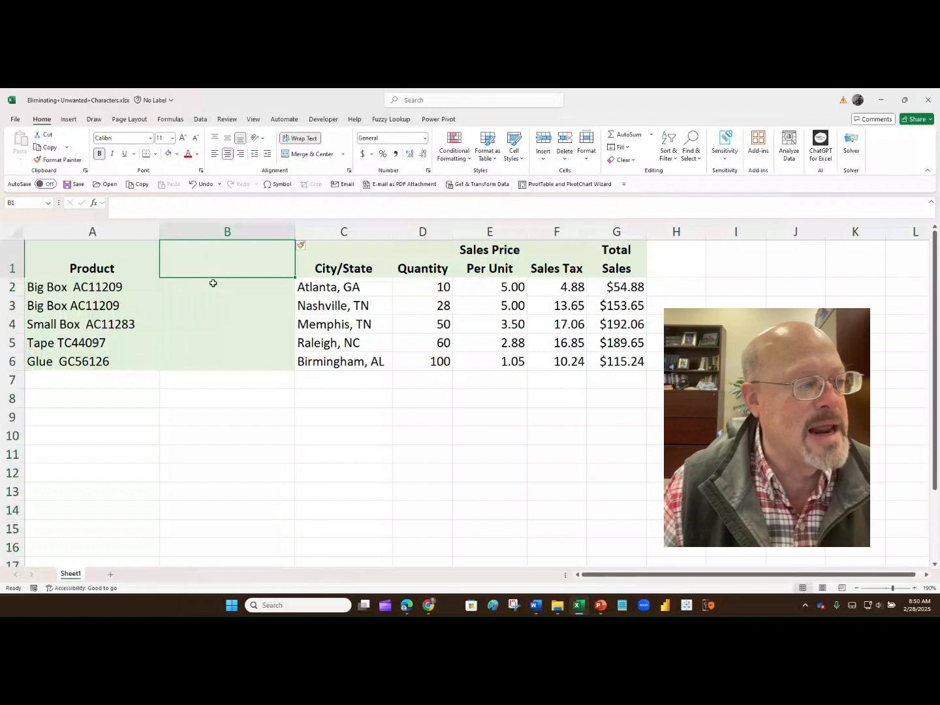
pyautogui.moveTo(212, 282); pyautogui.dragTo(212, 361)
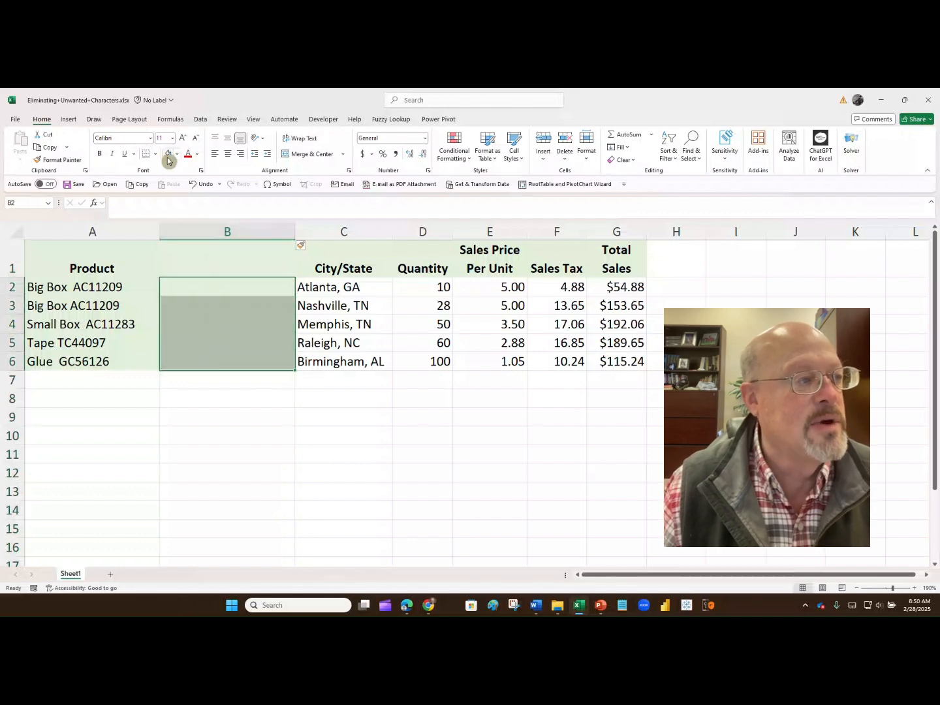
pyautogui.click(217, 321)
pyautogui.click(214, 285)
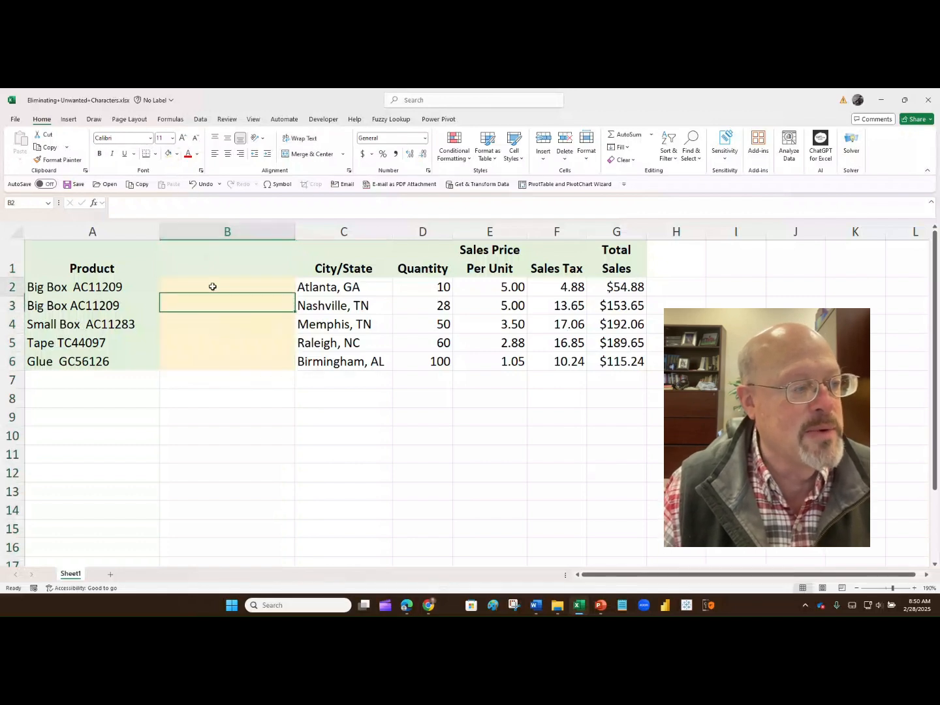
pyautogui.write('=')
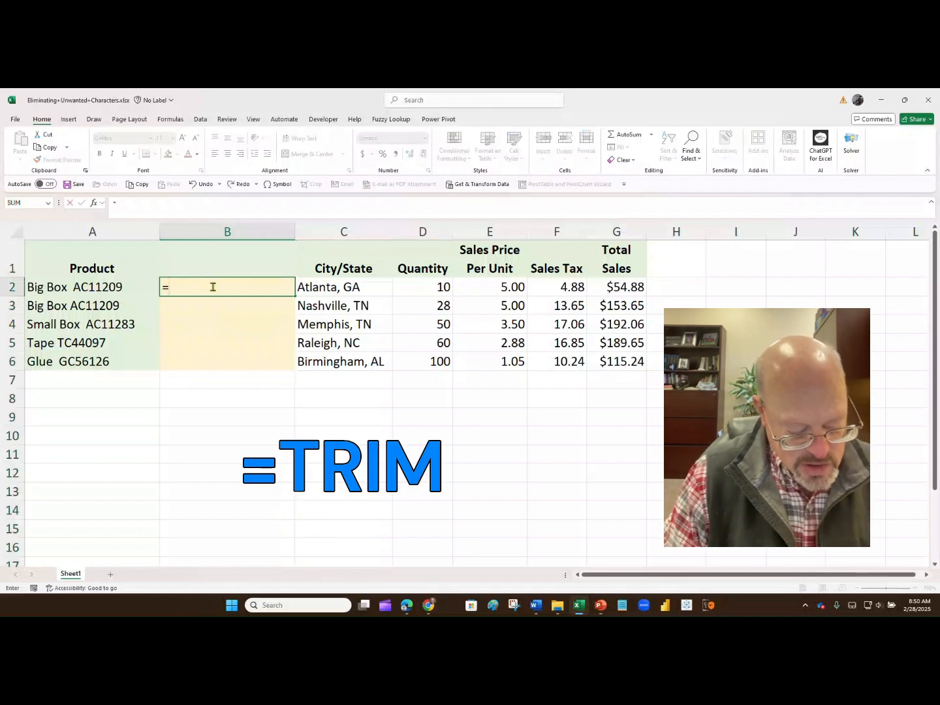
pyautogui.write('trim')
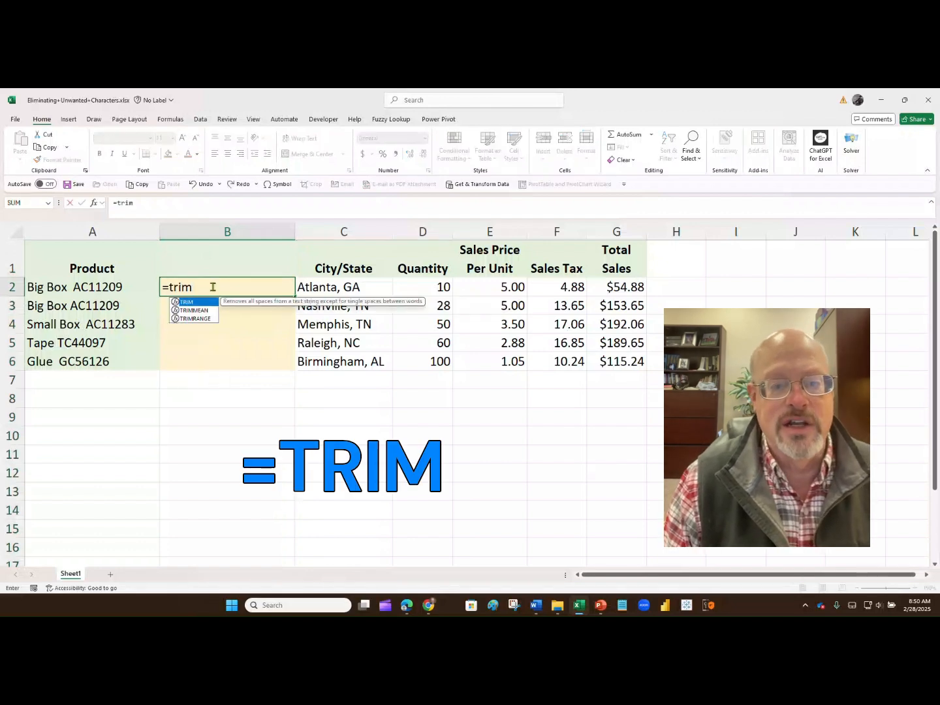
pyautogui.write('(')
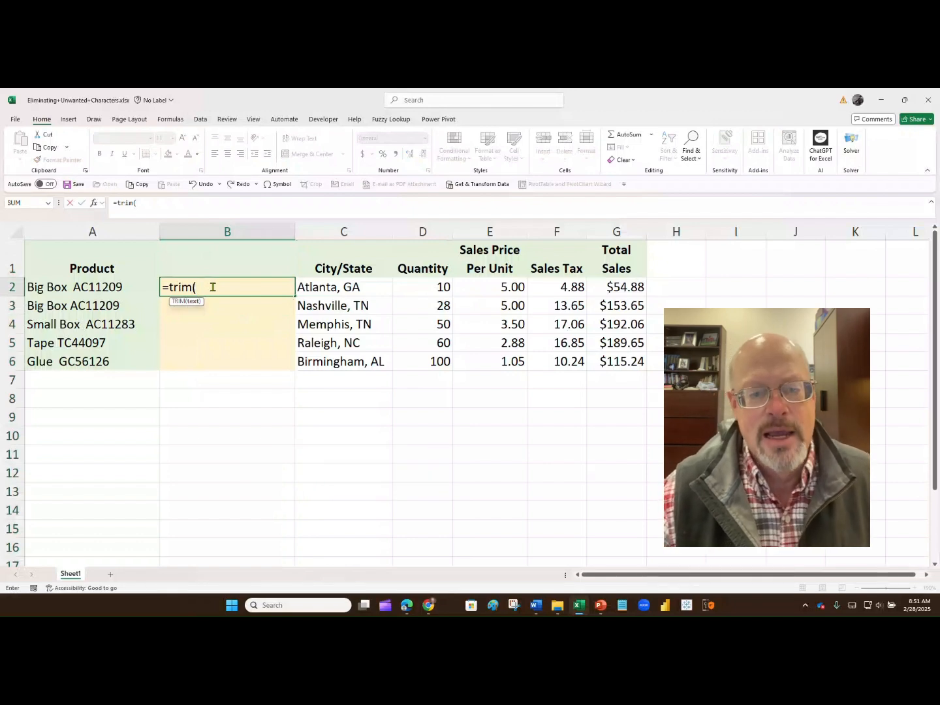
pyautogui.click(119, 284)
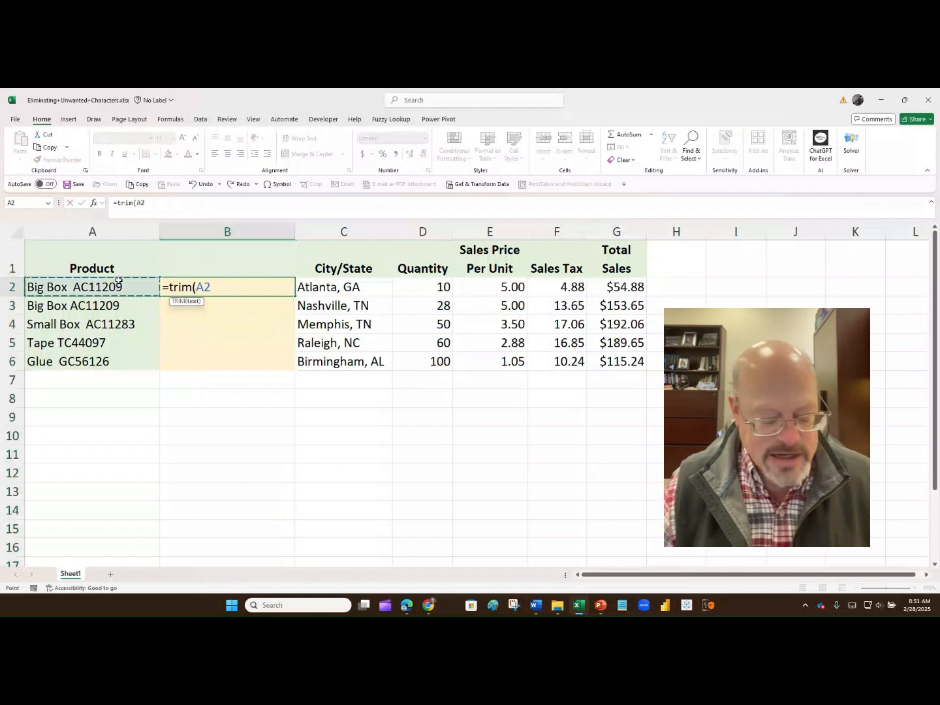
pyautogui.write(')')
pyautogui.press('Return')
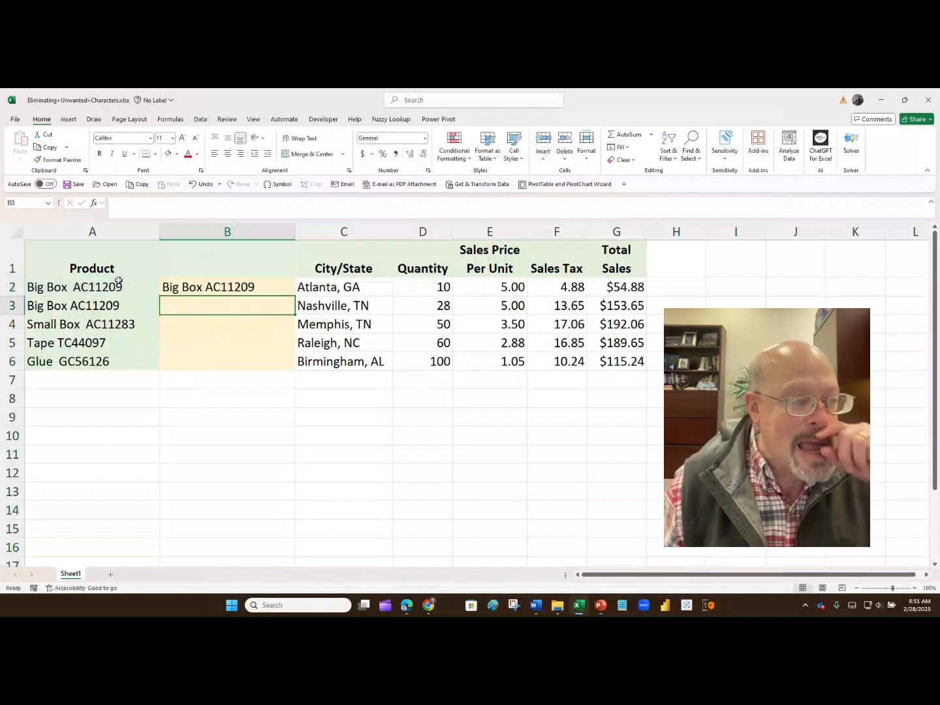
# Fill the TRIM formula from B2 down to B6
pyautogui.click(239, 284)
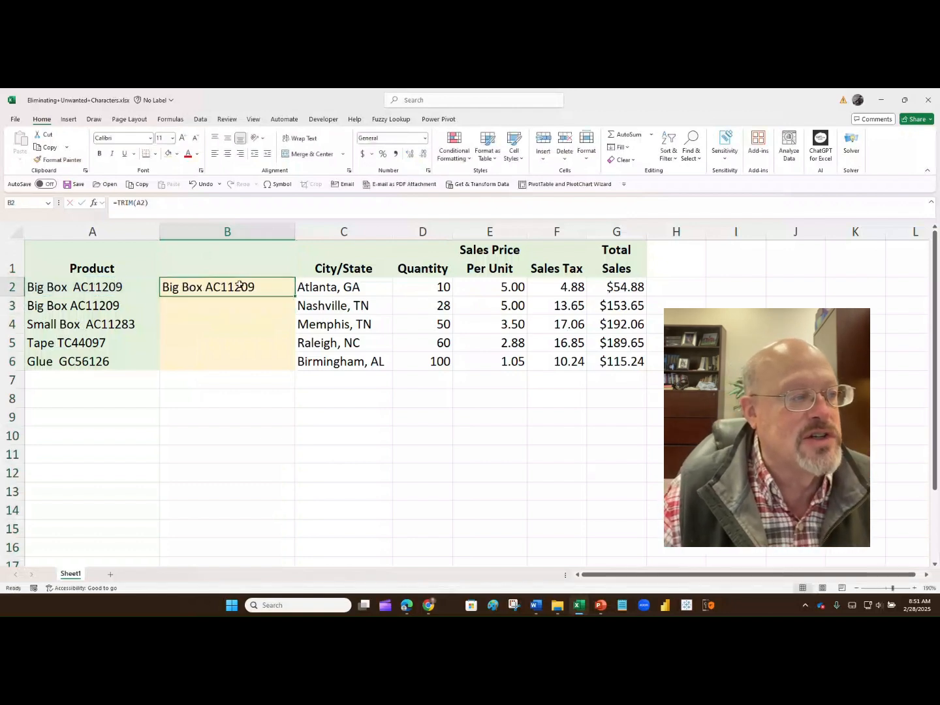
pyautogui.click(165, 201)
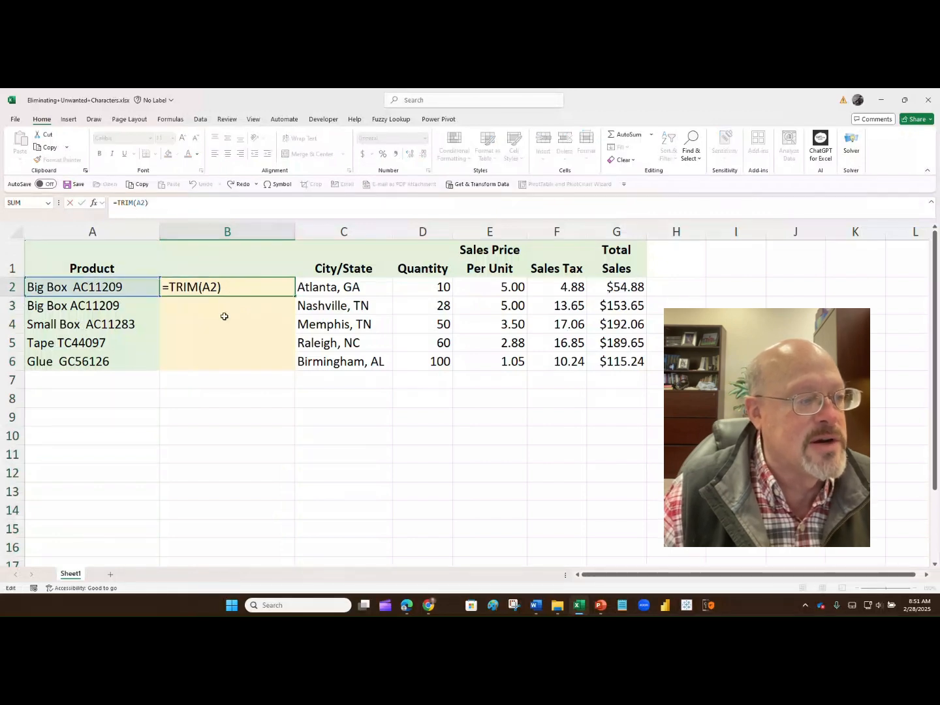
pyautogui.press('Return')
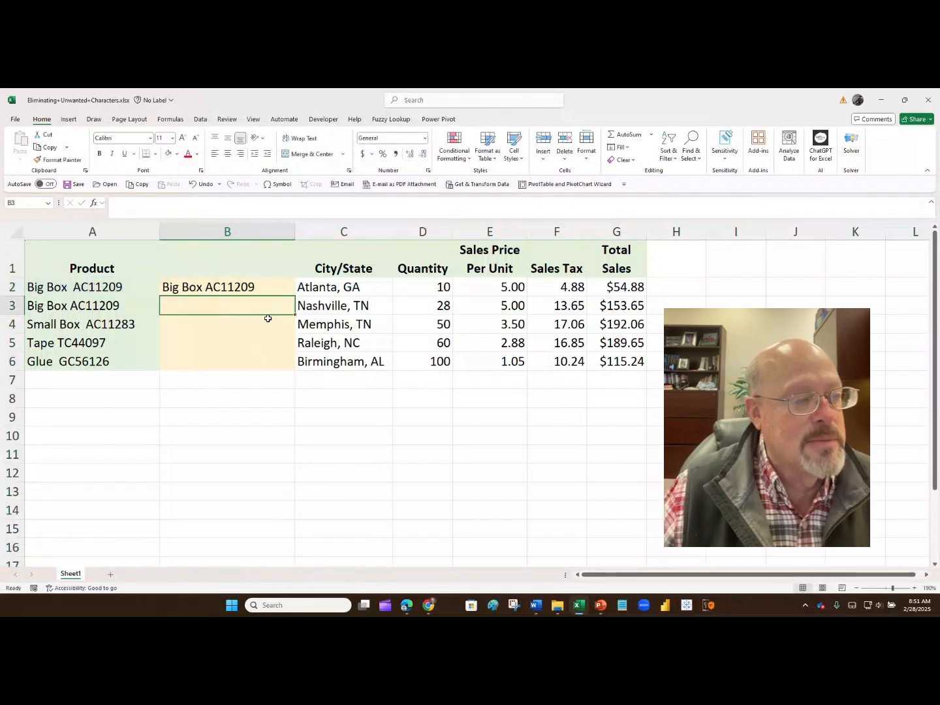
pyautogui.click(264, 288)
pyautogui.moveTo(295, 297); pyautogui.dragTo(293, 368)
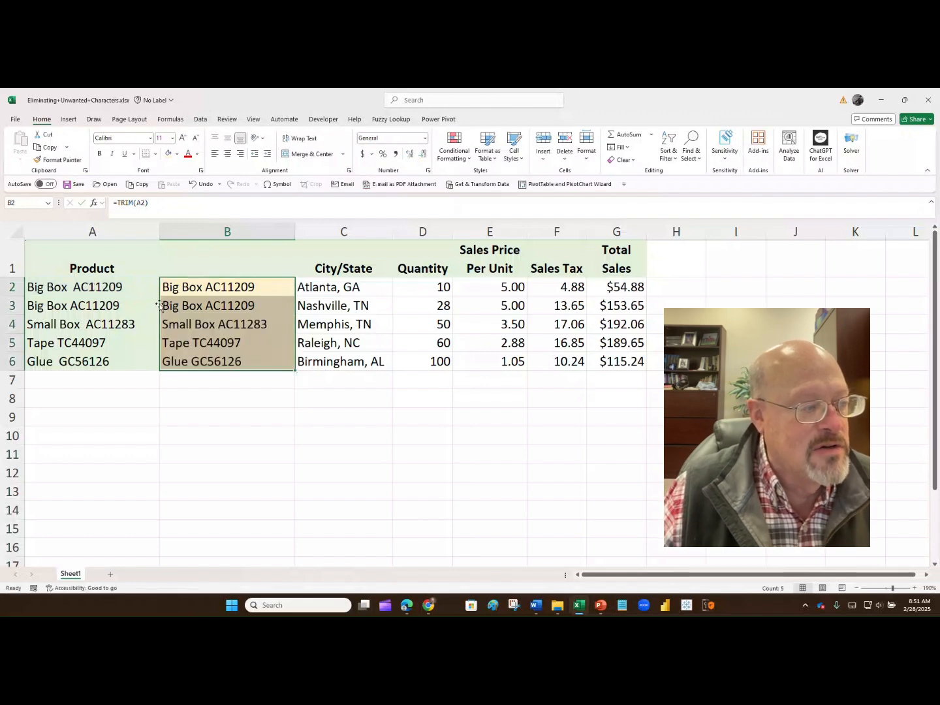
# Copy the trimmed names from B2:B6 back over A2:A6 as values only
pyautogui.moveTo(160, 305); pyautogui.dragTo(150, 307)
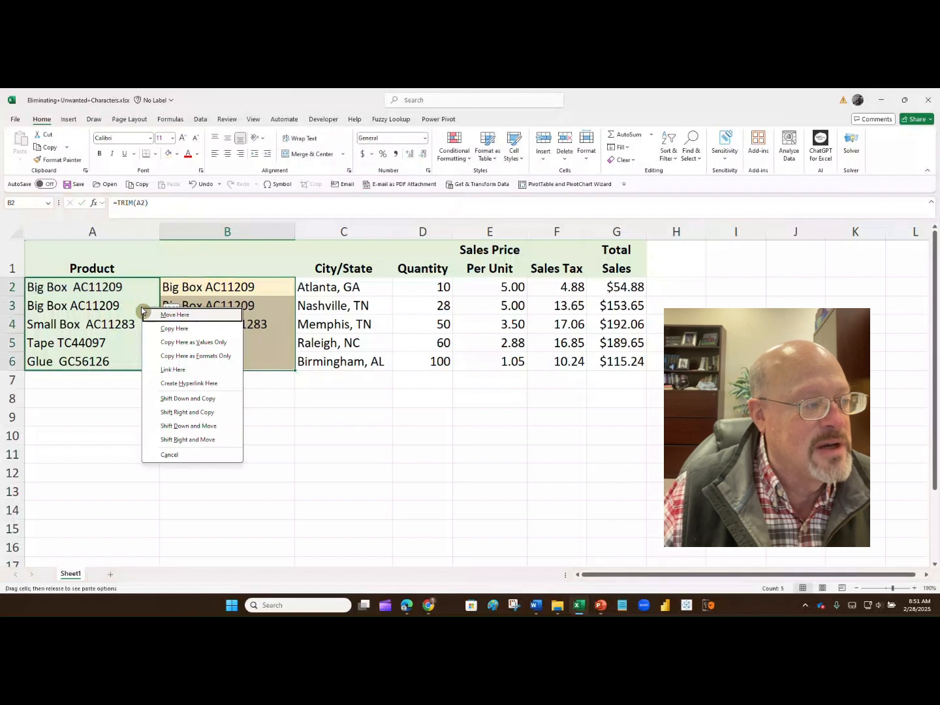
pyautogui.click(164, 341)
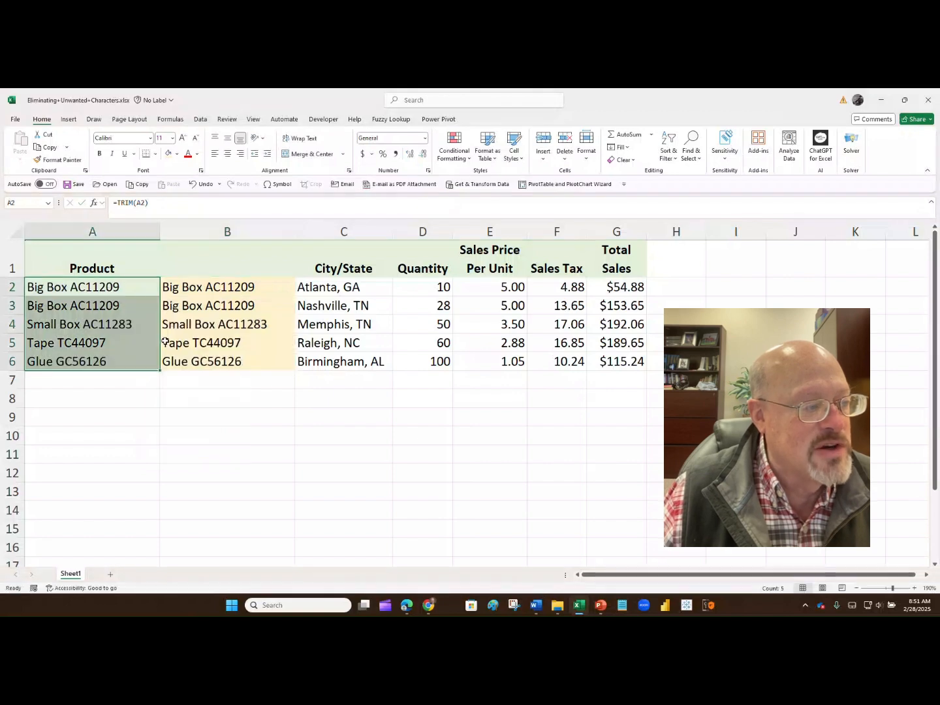
# Inspect each product name in A2:A6 in the formula bar for remaining extra spaces
pyautogui.click(104, 287)
pyautogui.click(163, 203)
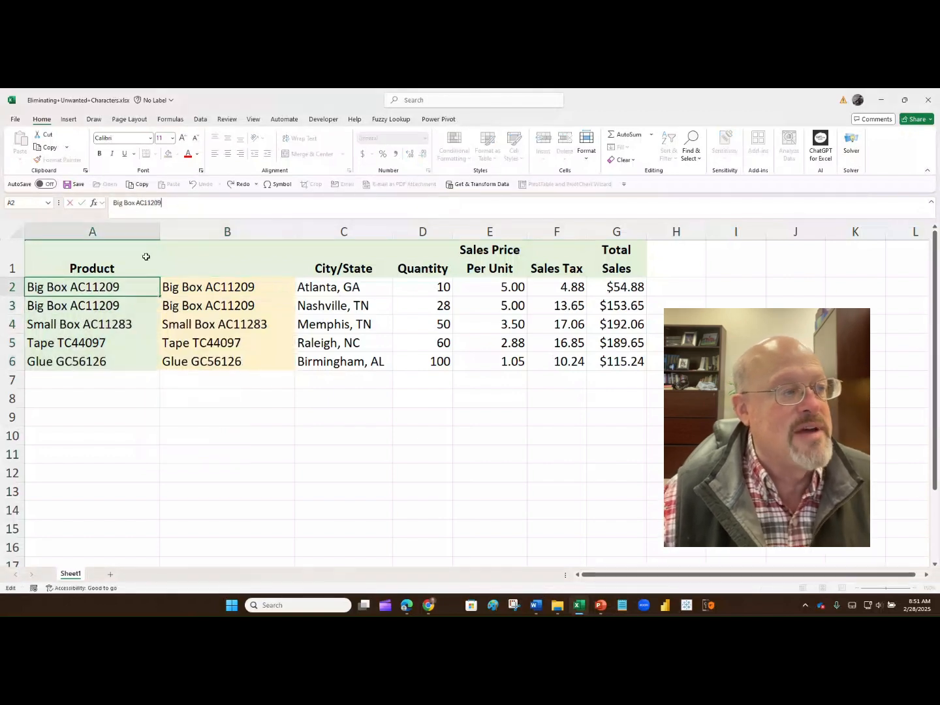
pyautogui.click(130, 301)
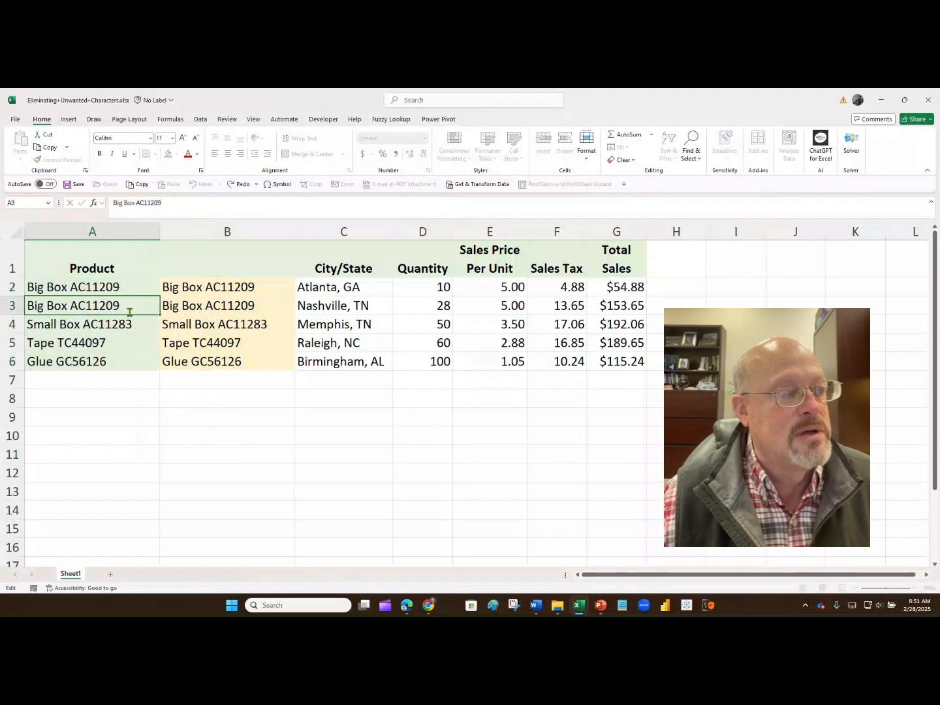
pyautogui.click(128, 325)
pyautogui.click(169, 203)
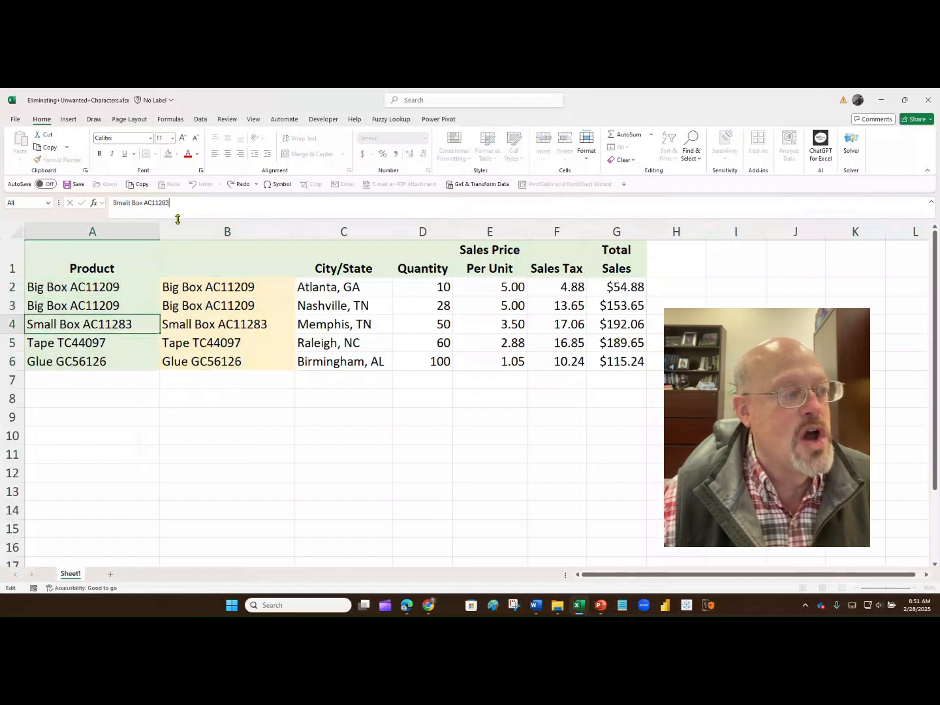
pyautogui.click(136, 342)
pyautogui.click(170, 203)
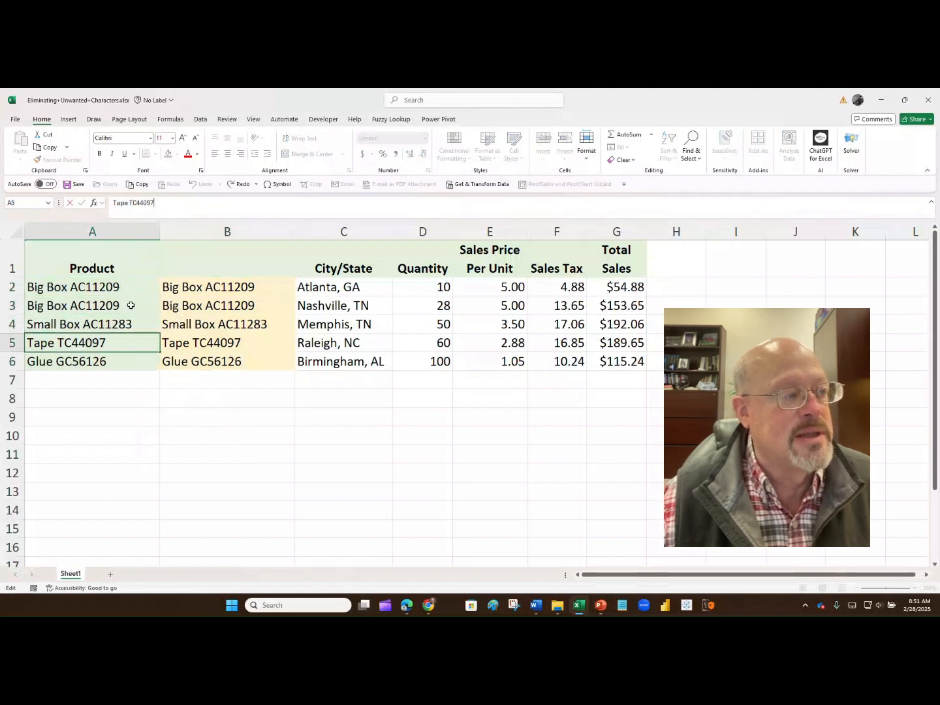
pyautogui.click(123, 364)
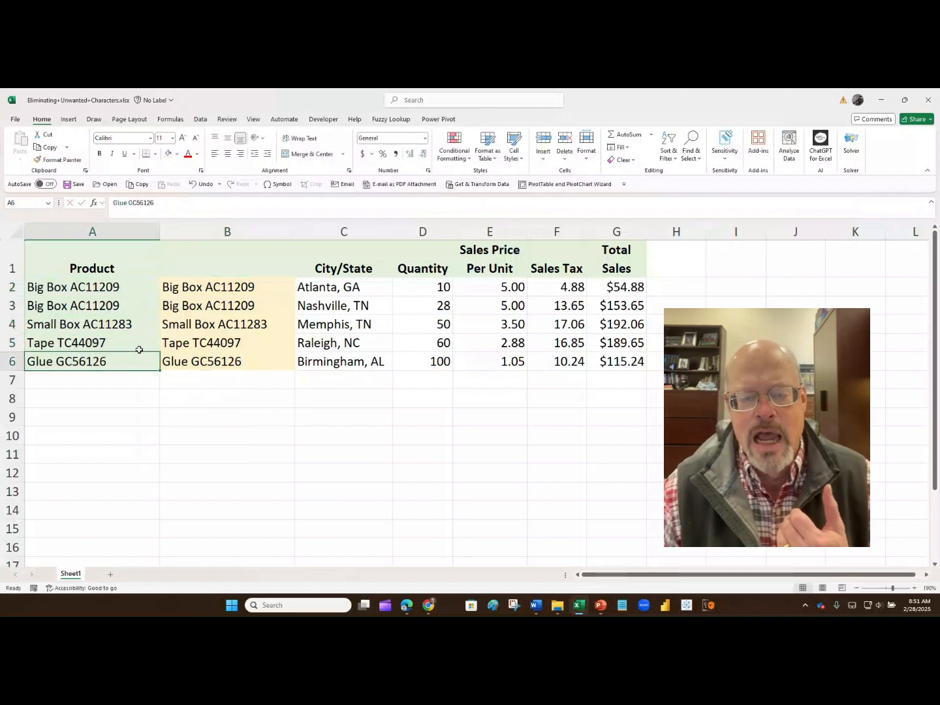